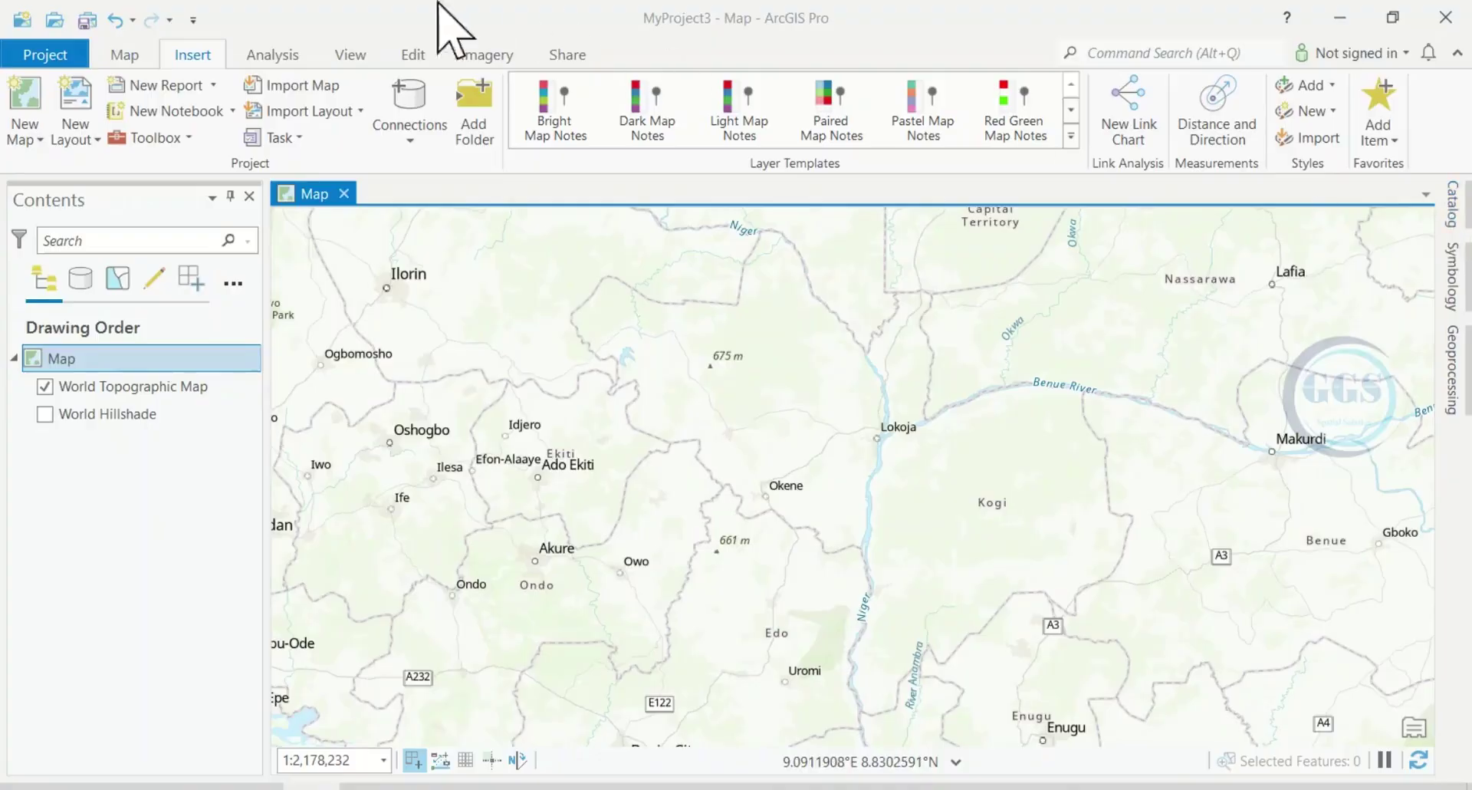
- Add a folder connection to the Shapefile folder inside the Tutorial folder
click(349, 55)
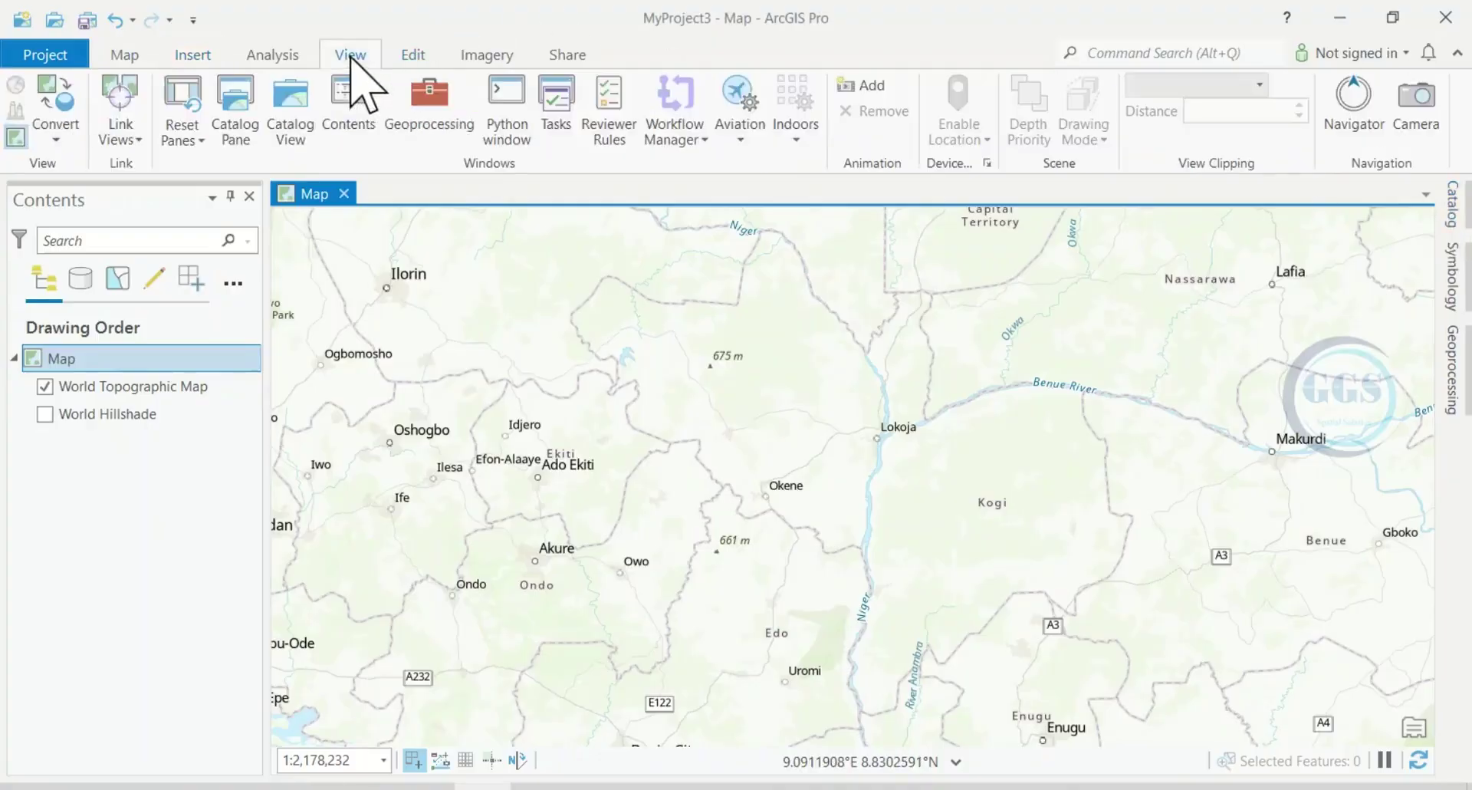
click(235, 131)
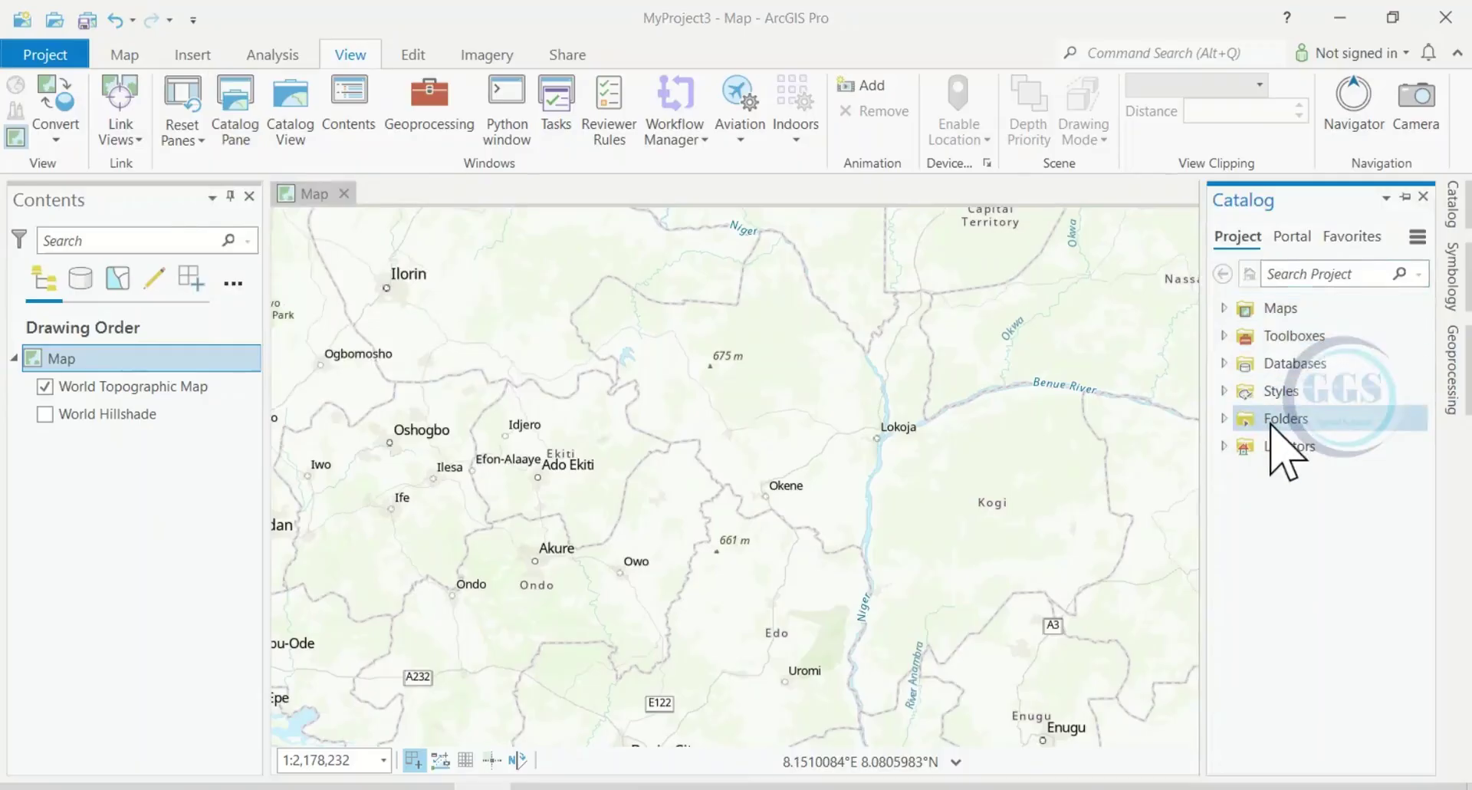
click(1224, 419)
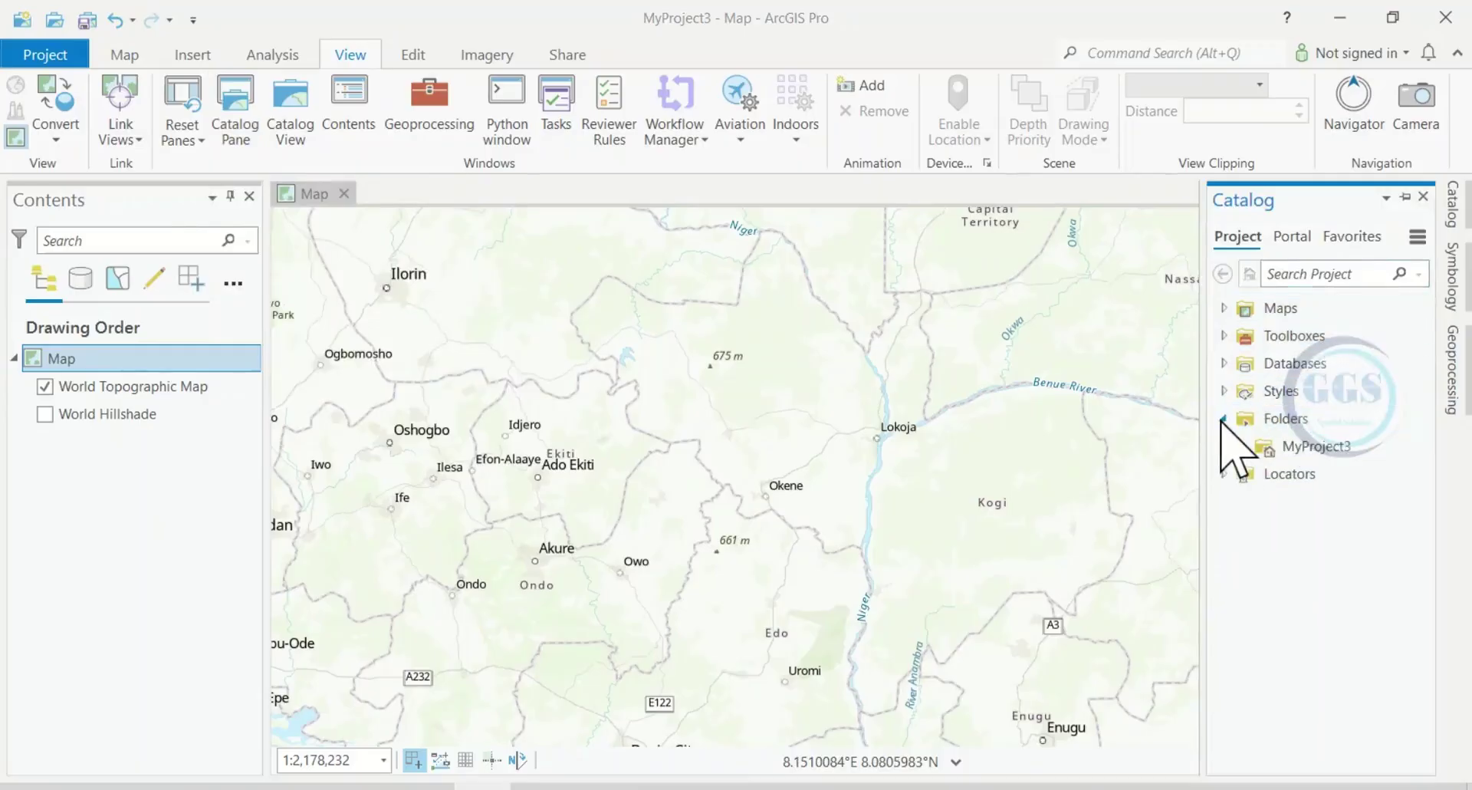
right_click(1279, 423)
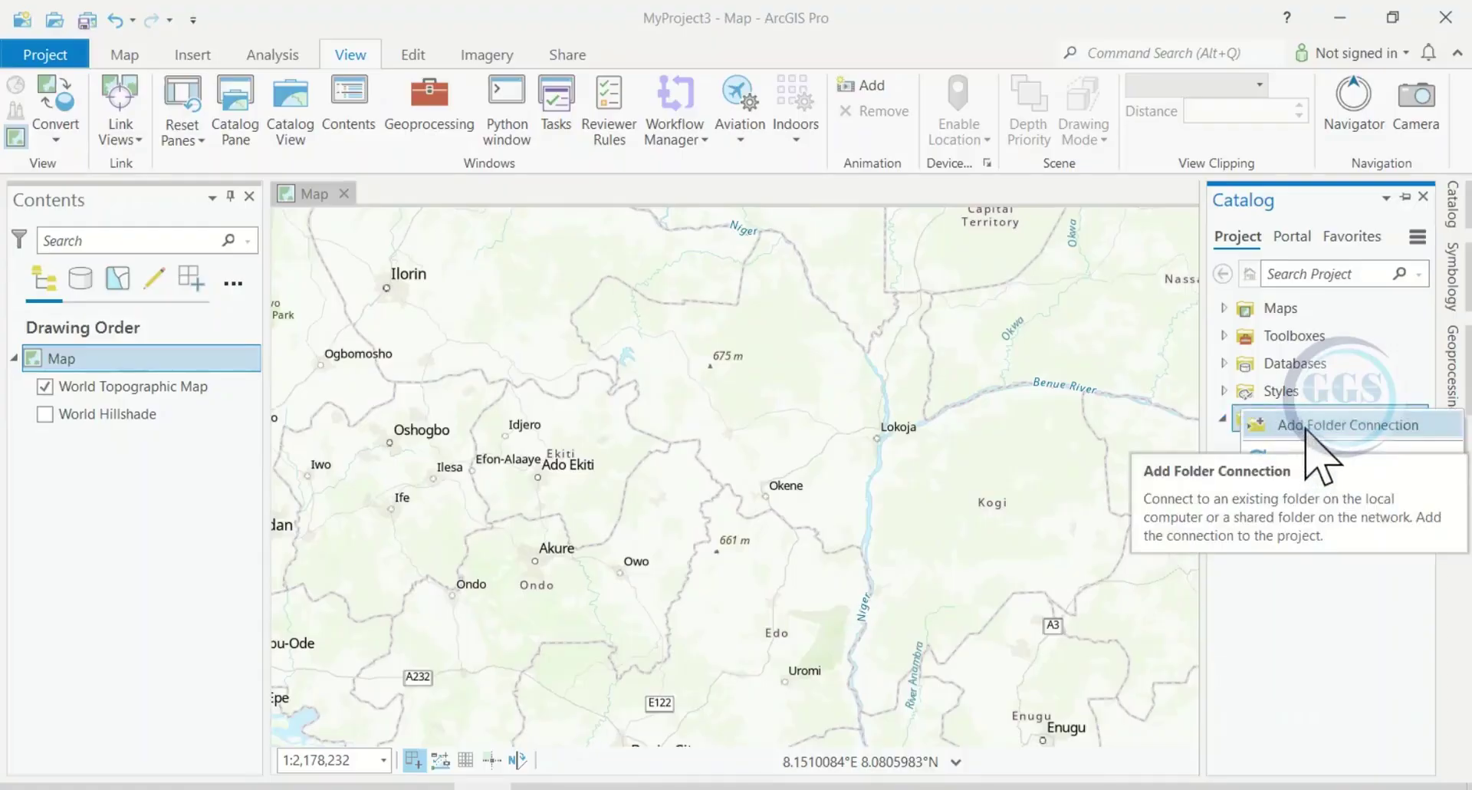
click(1306, 427)
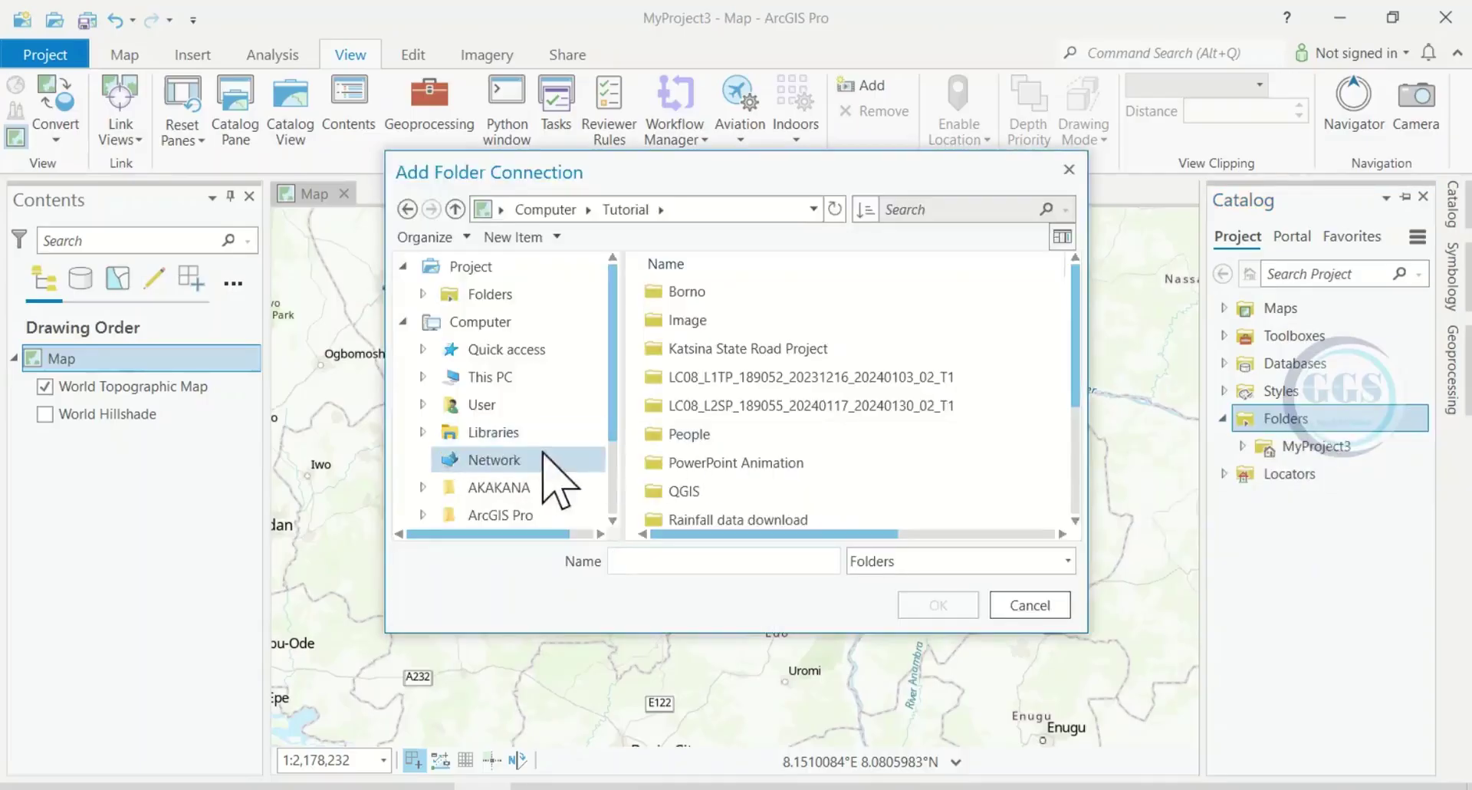
scroll(556, 468, down, 1)
scroll(775, 452, down, 2)
scroll(782, 448, up, 2)
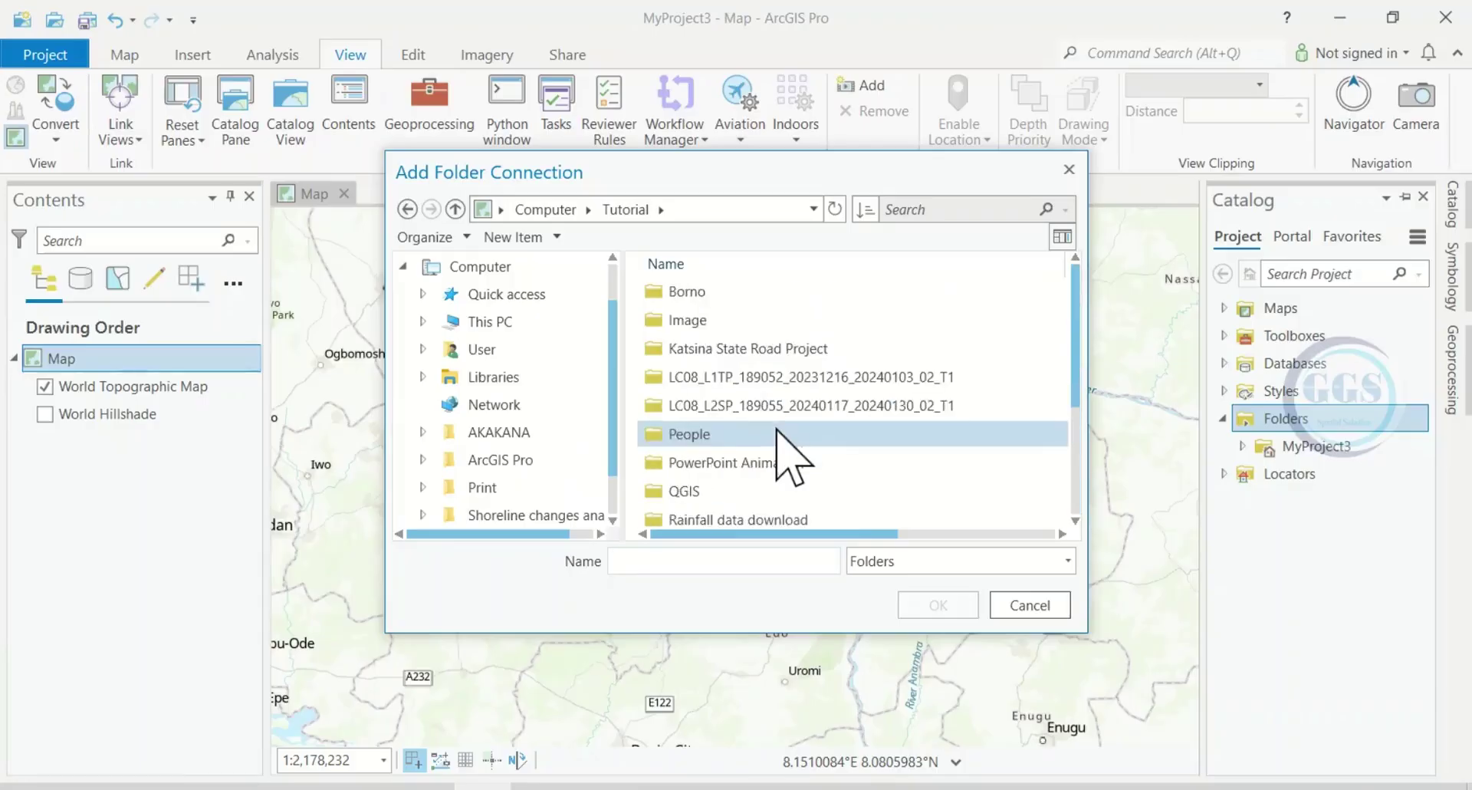
scroll(782, 449, down, 1)
scroll(771, 468, down, 1)
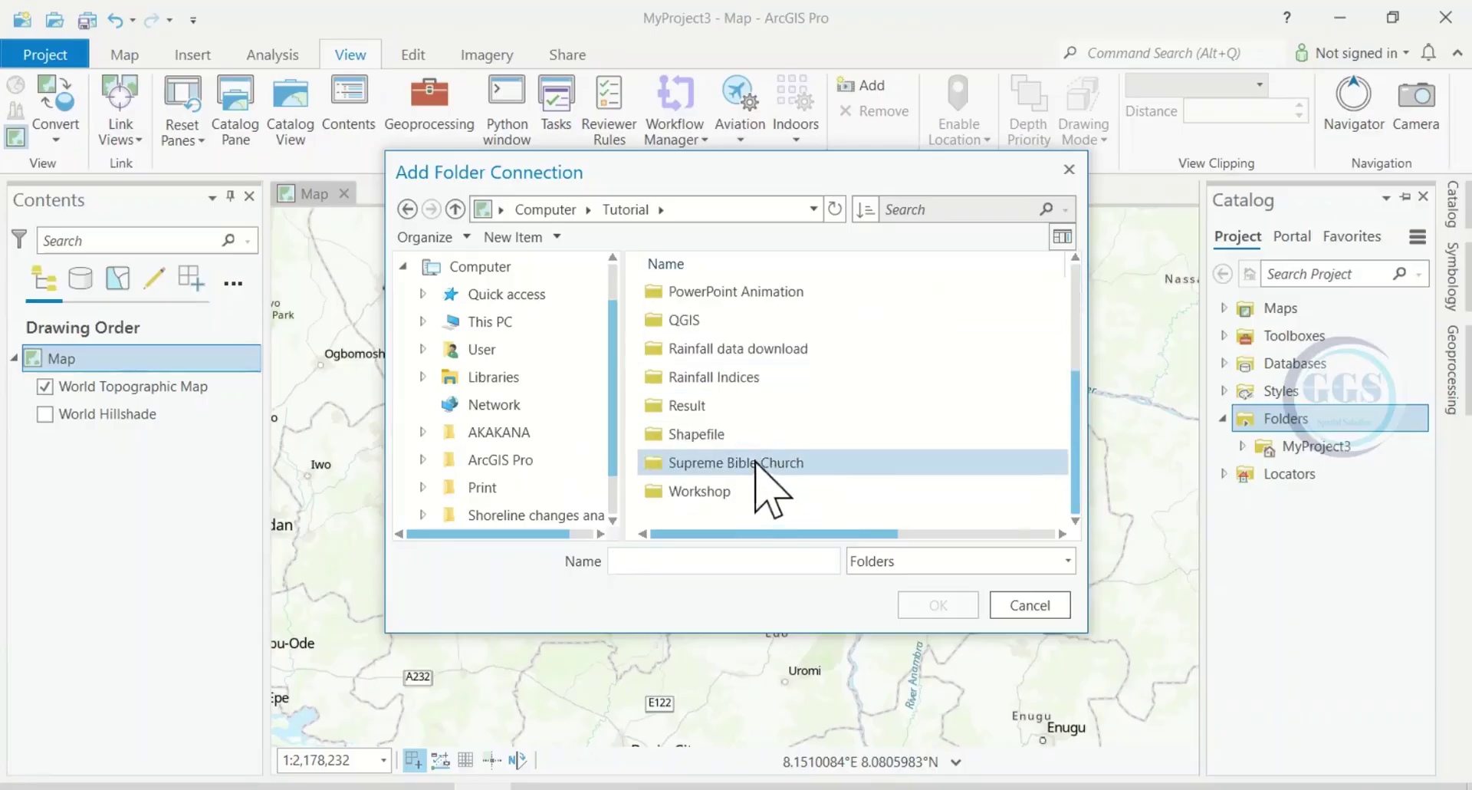
click(695, 436)
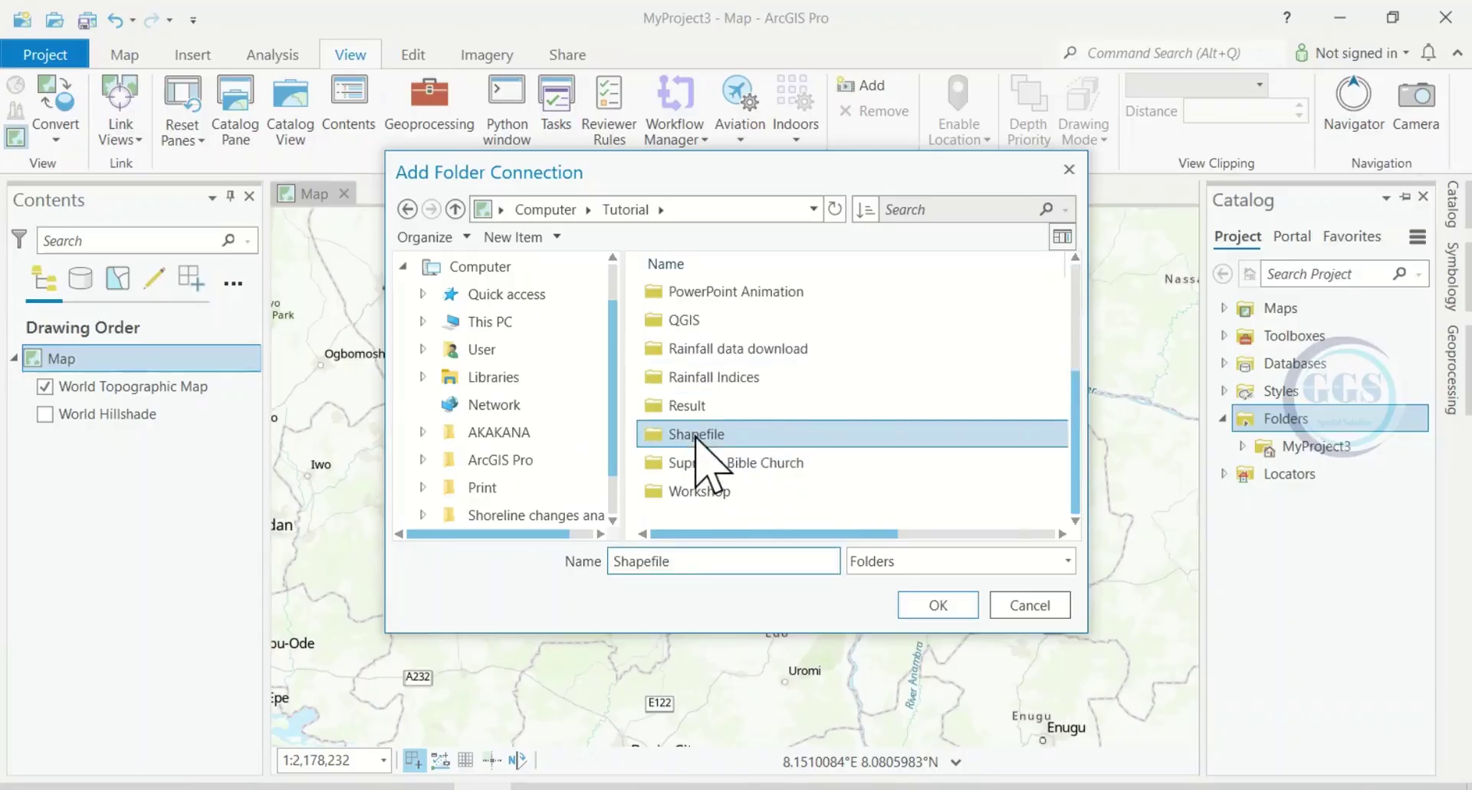
click(928, 605)
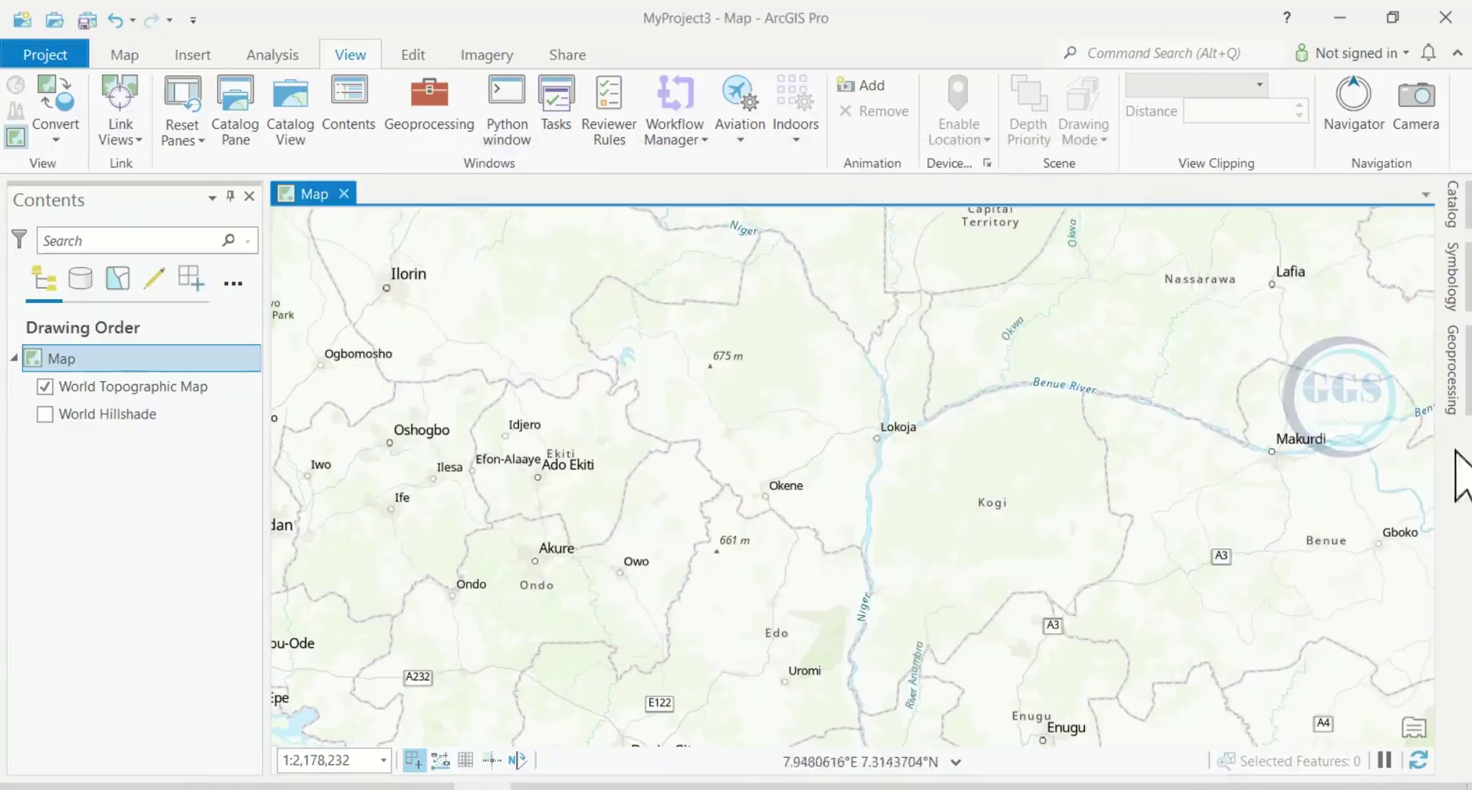
- Add Kogi_LGAs.shp from the connected Shapefile folder to the current map
click(1455, 222)
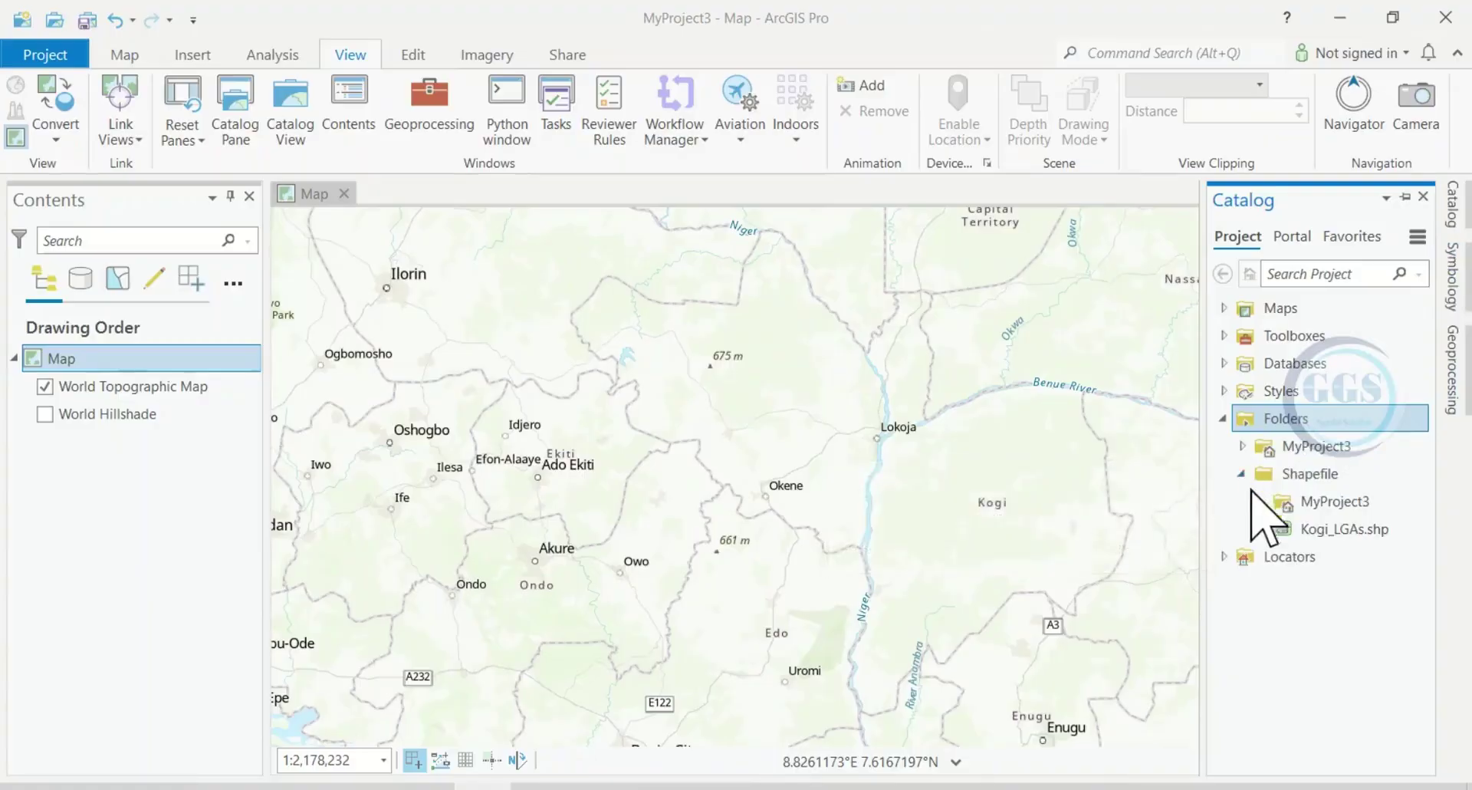
right_click(1336, 530)
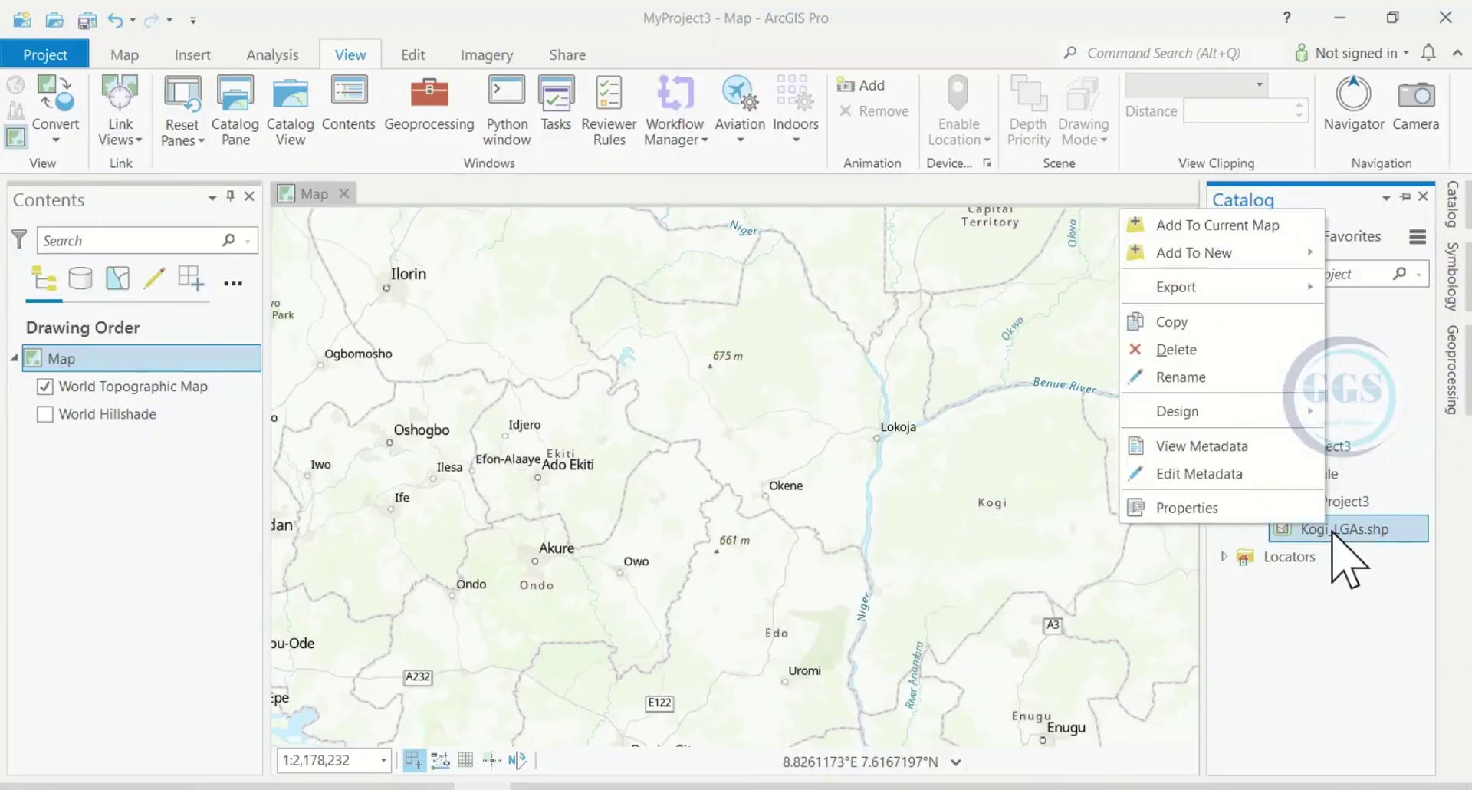
click(1191, 226)
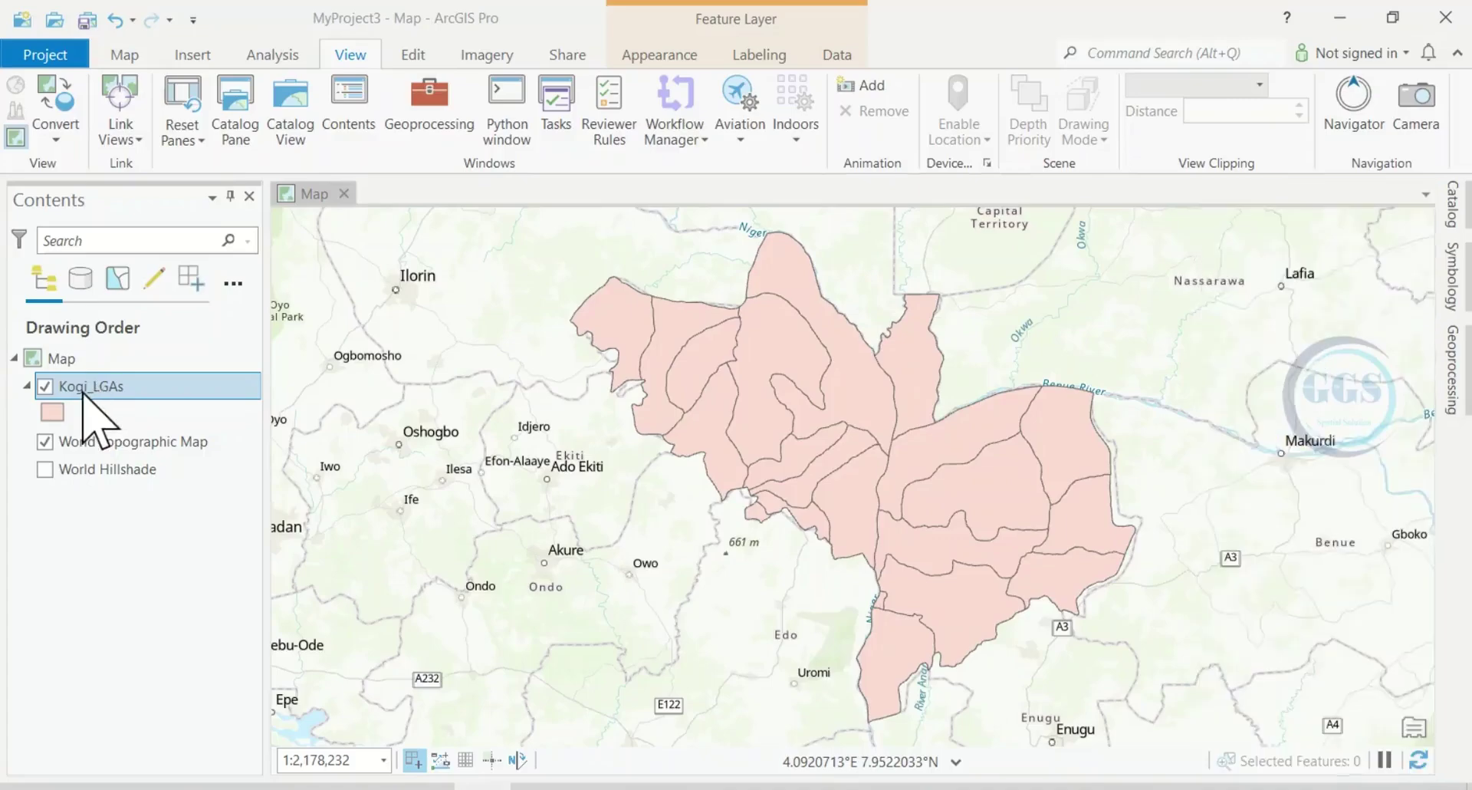
- Open the attribute table of the Kogi_LGAs layer and look through its records
right_click(84, 393)
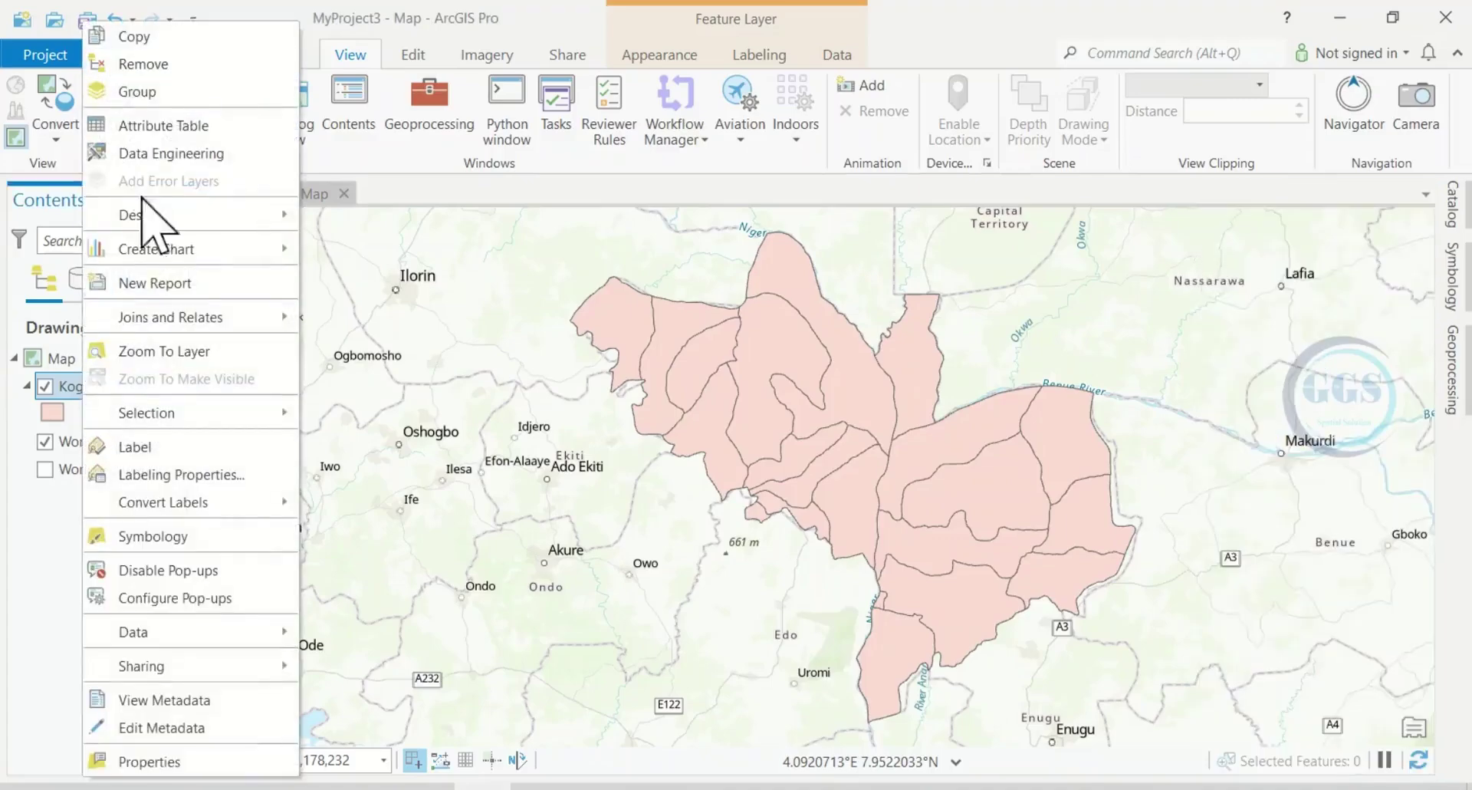
click(172, 125)
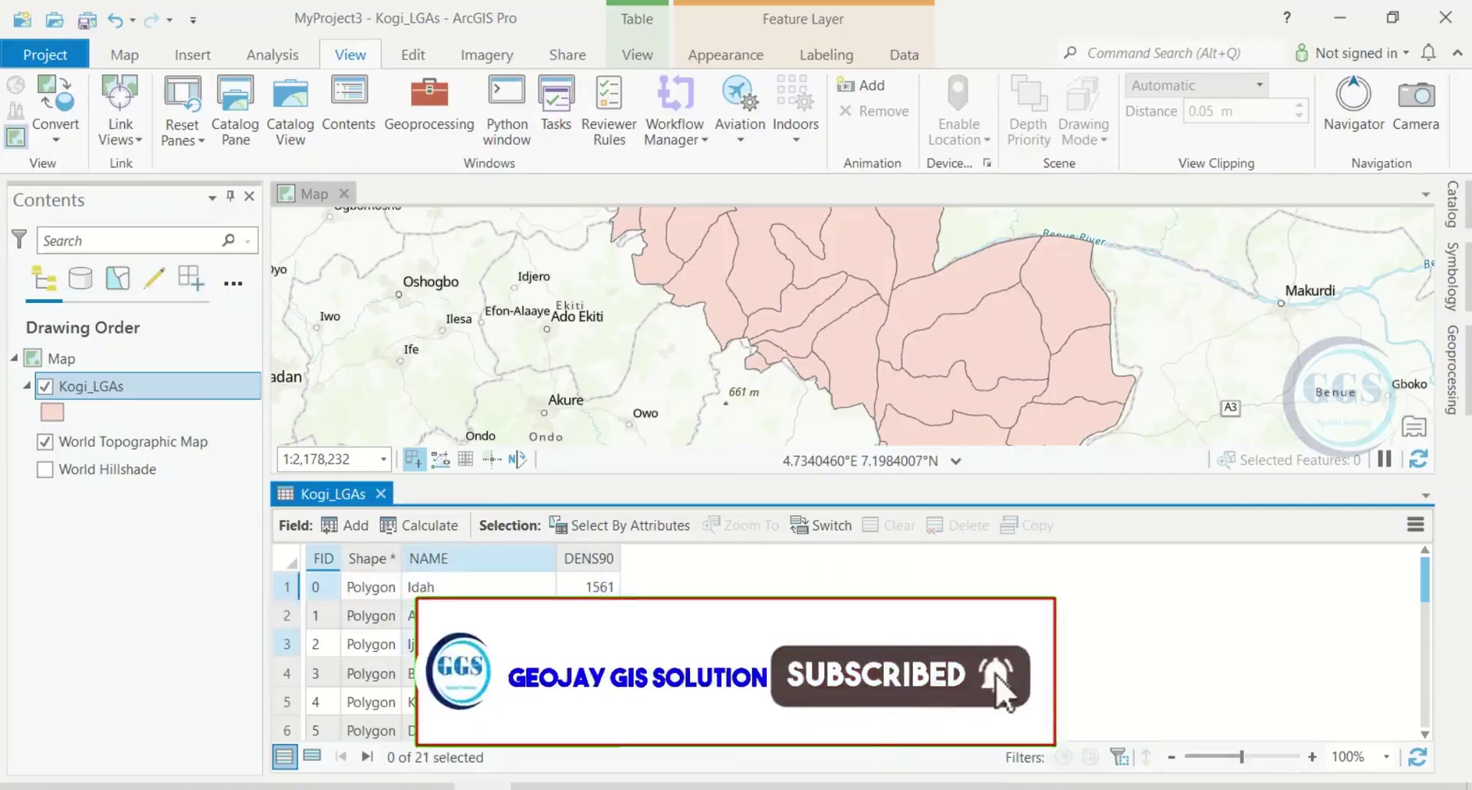
scroll(463, 653, down, 1)
scroll(463, 653, down, 5)
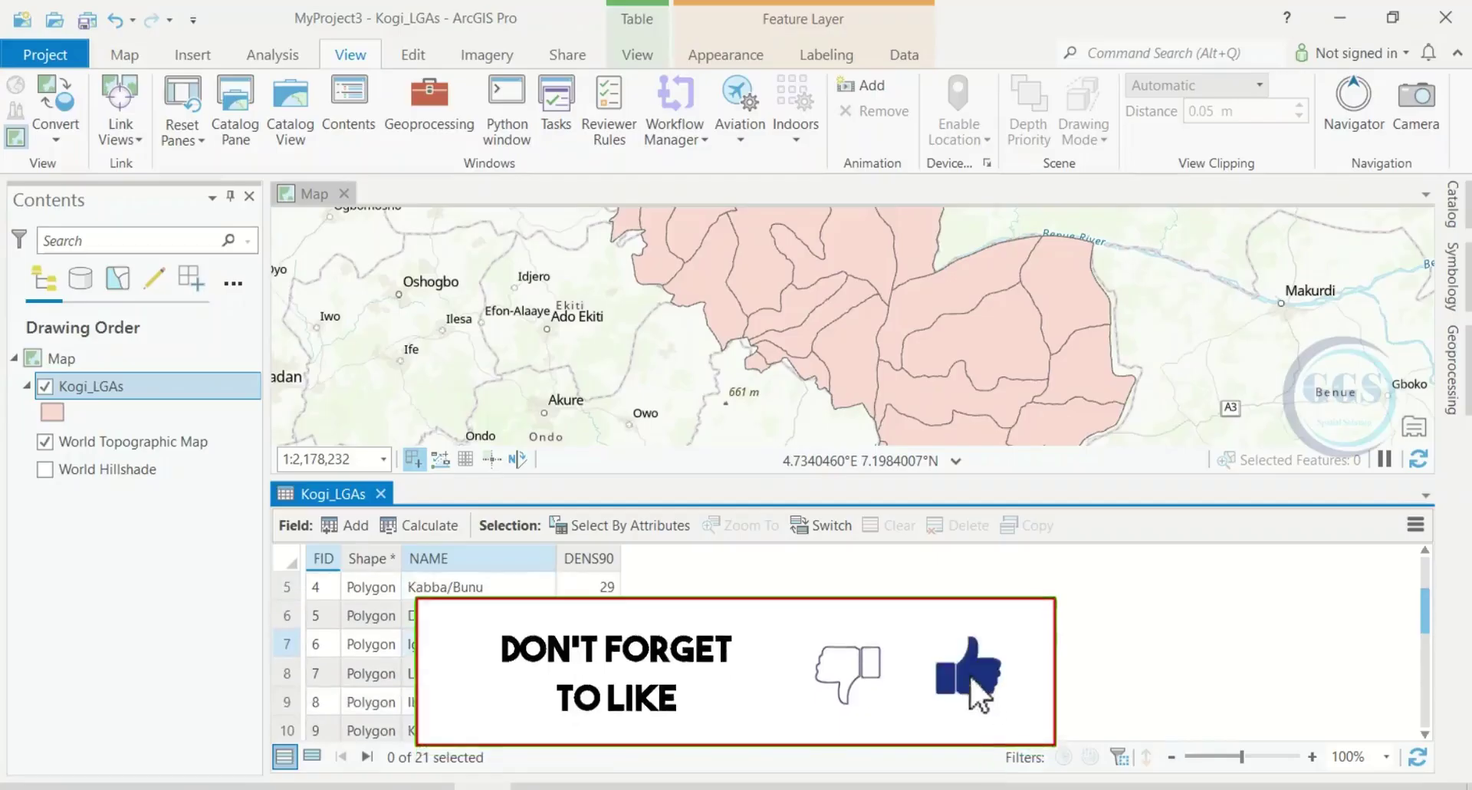
scroll(476, 652, down, 5)
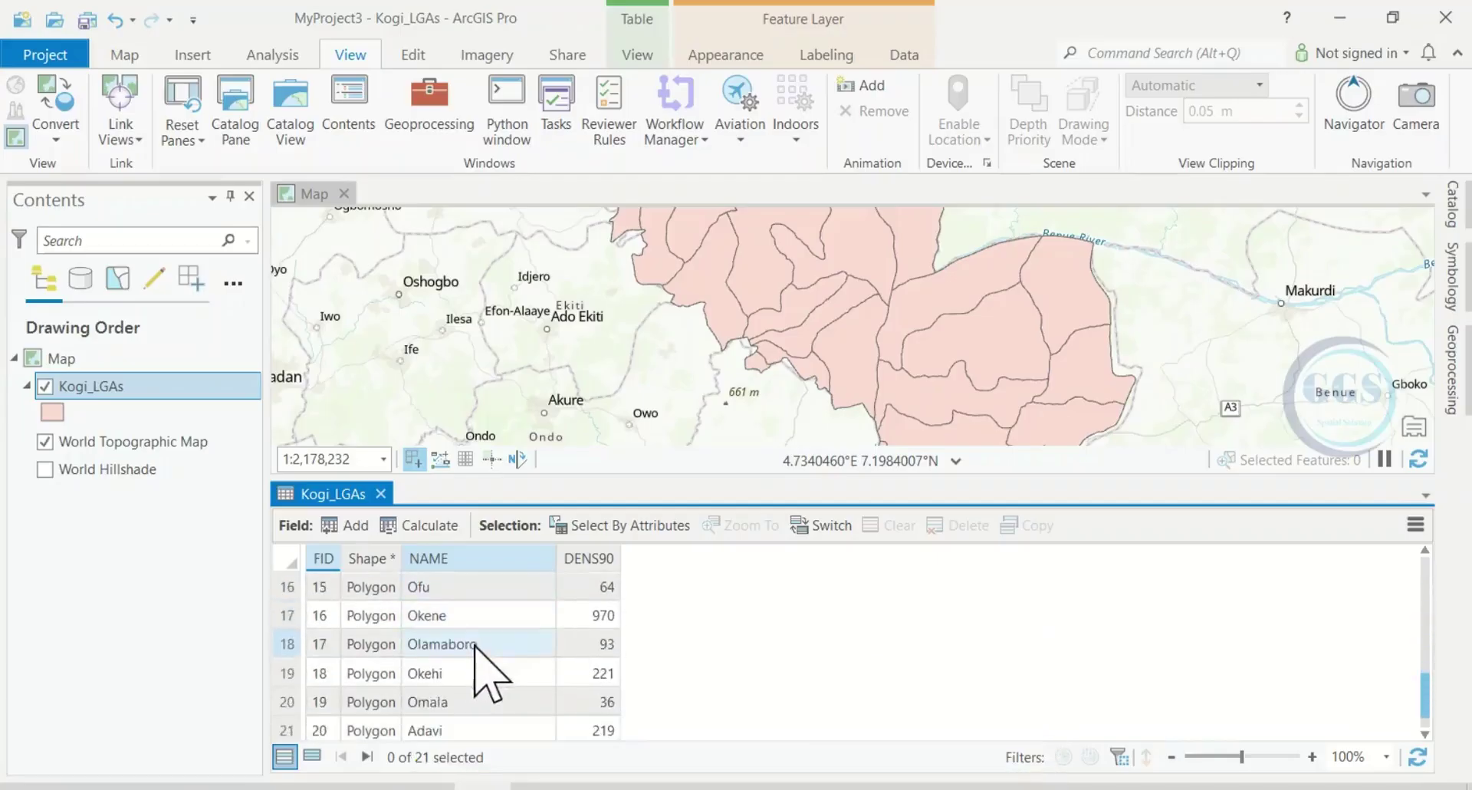
scroll(493, 667, up, 12)
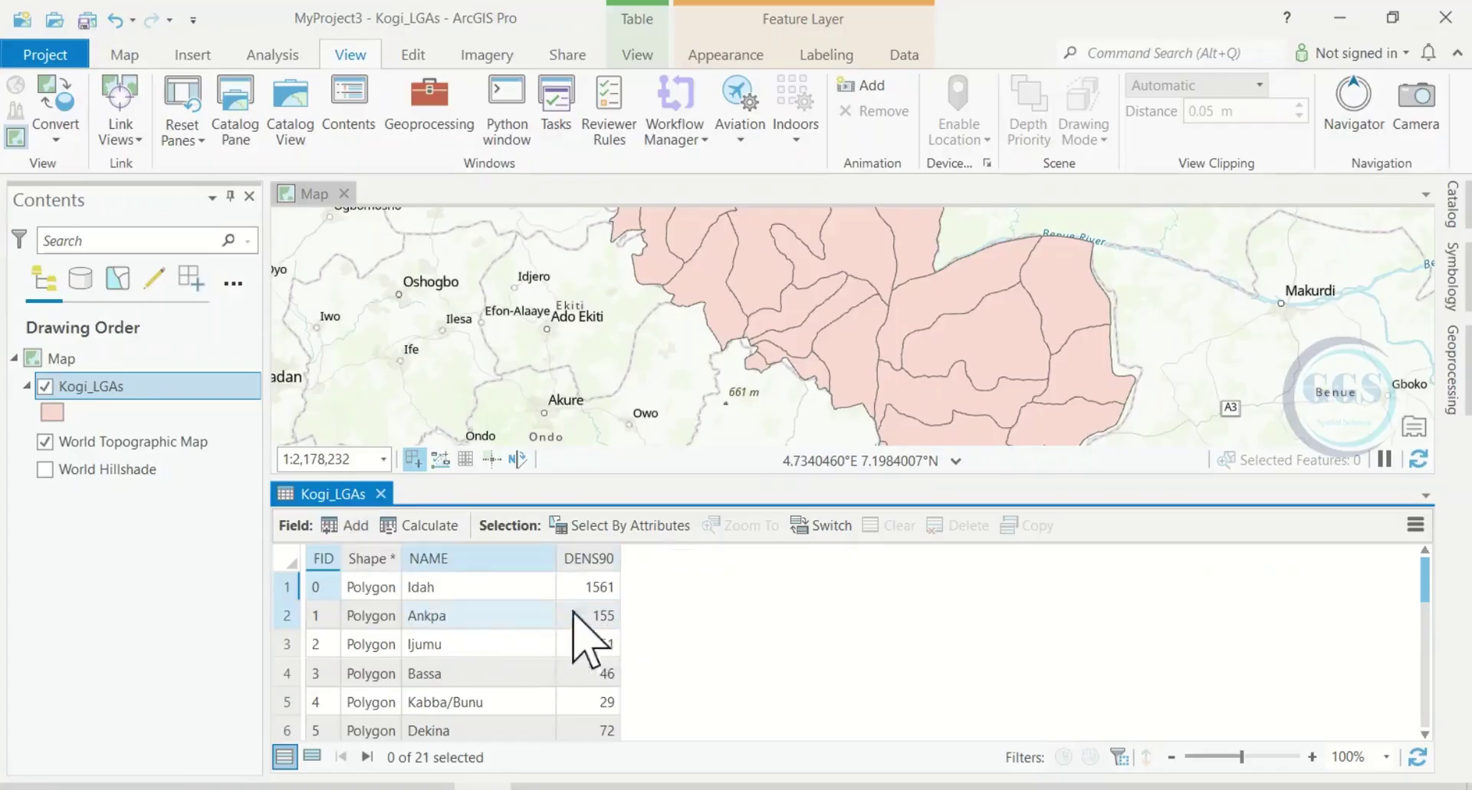
- Add a field named Area with data type Double to Kogi_LGAs, save it and close the fields view
click(343, 525)
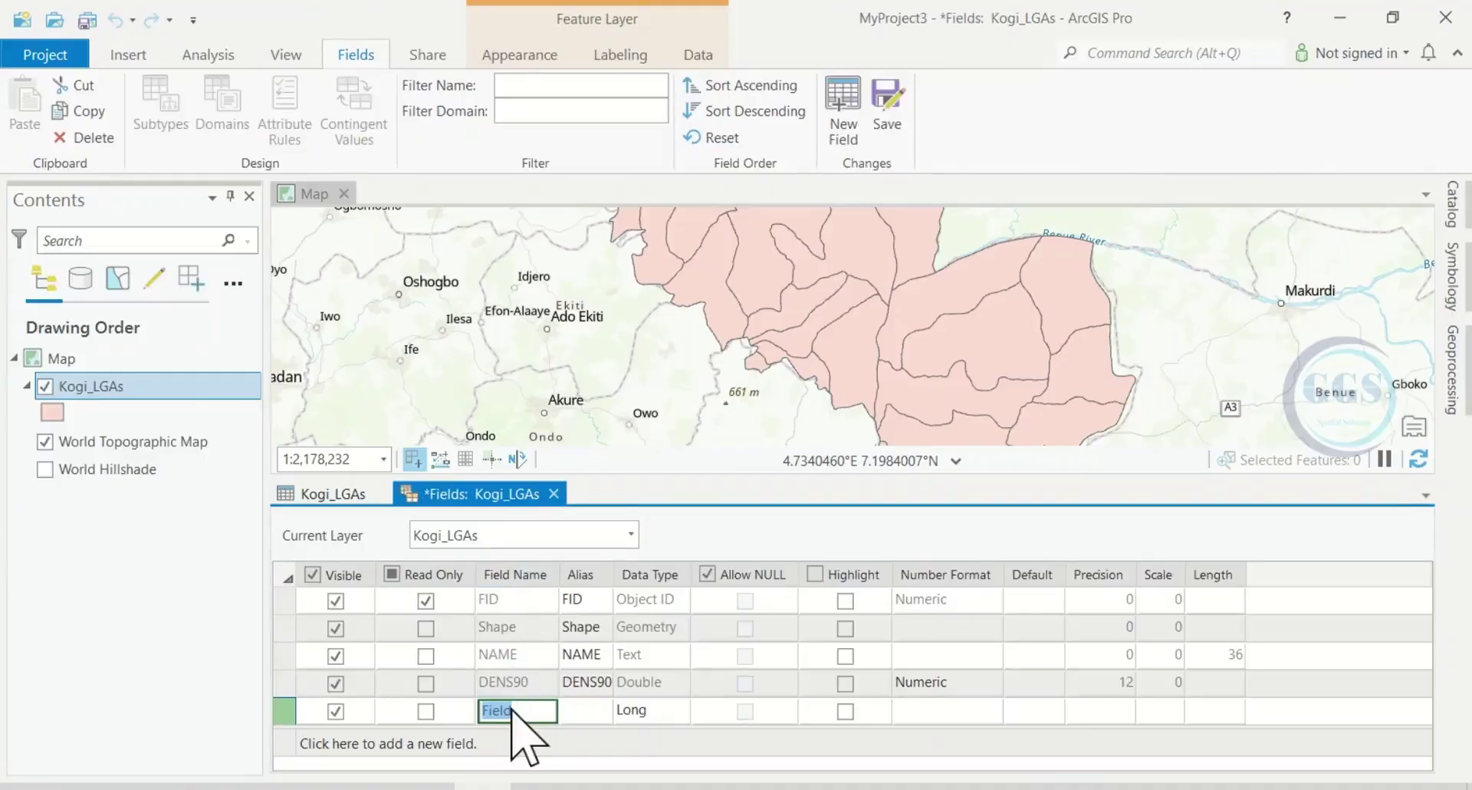
text(Area)
click(679, 713)
click(680, 714)
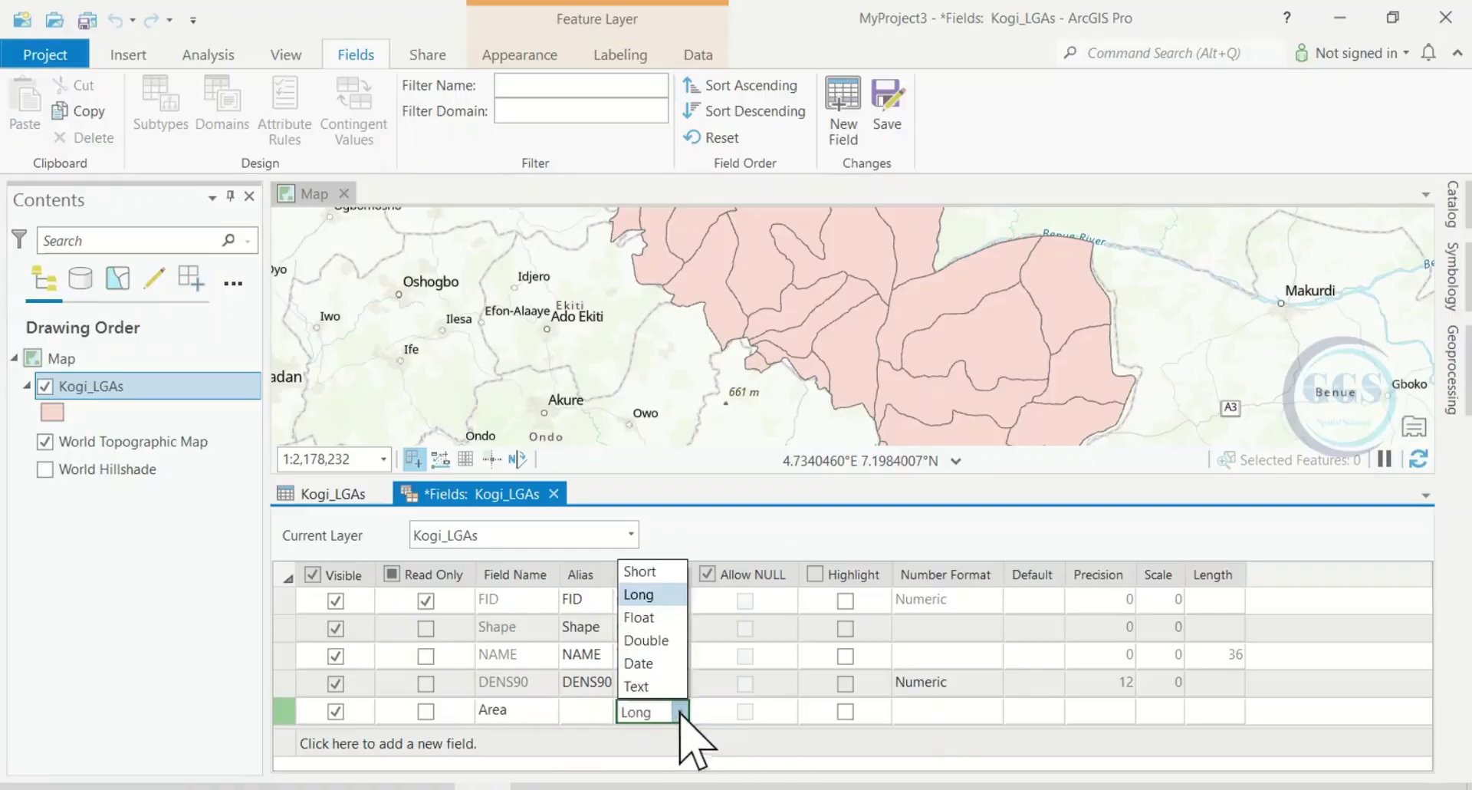
click(651, 641)
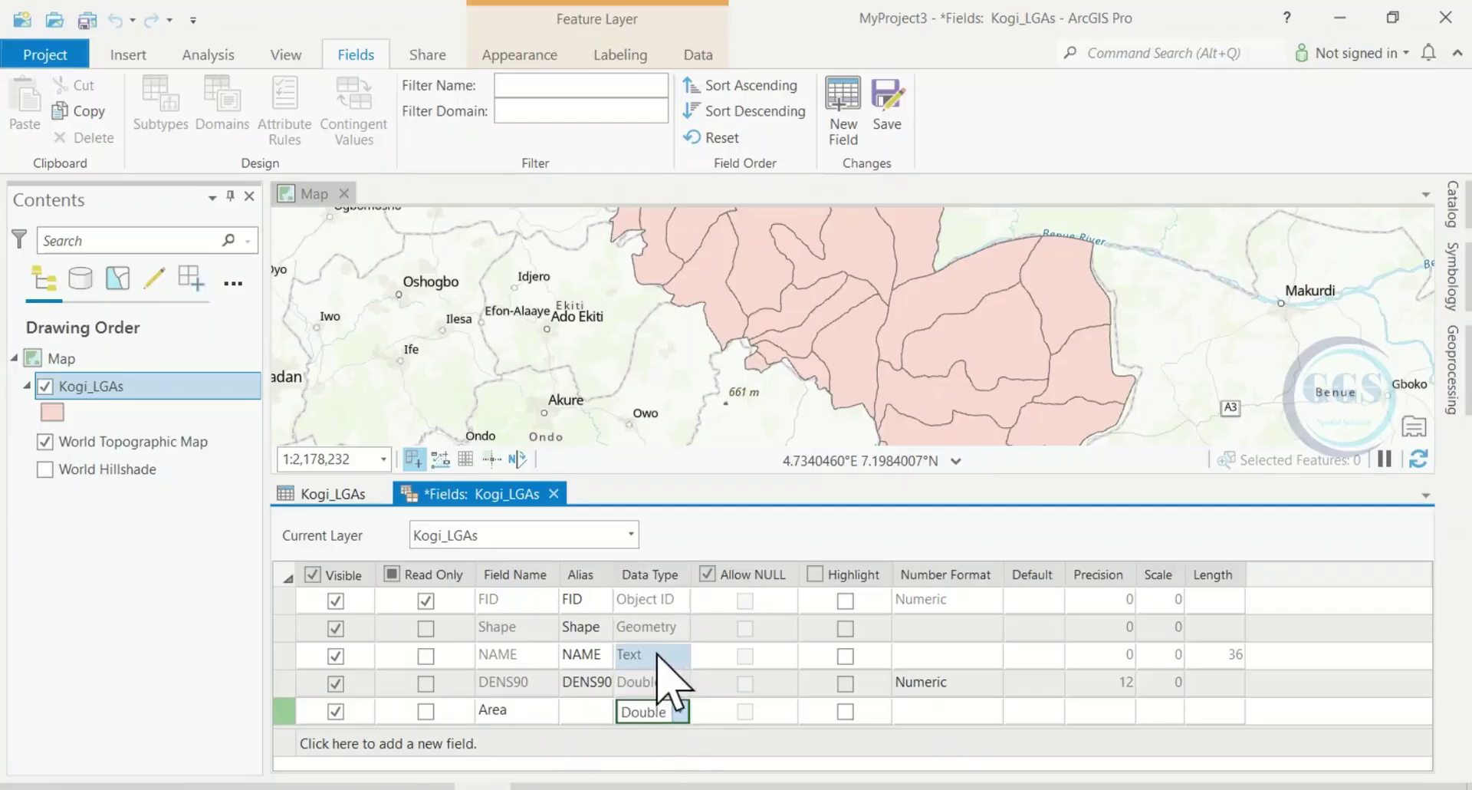
click(887, 119)
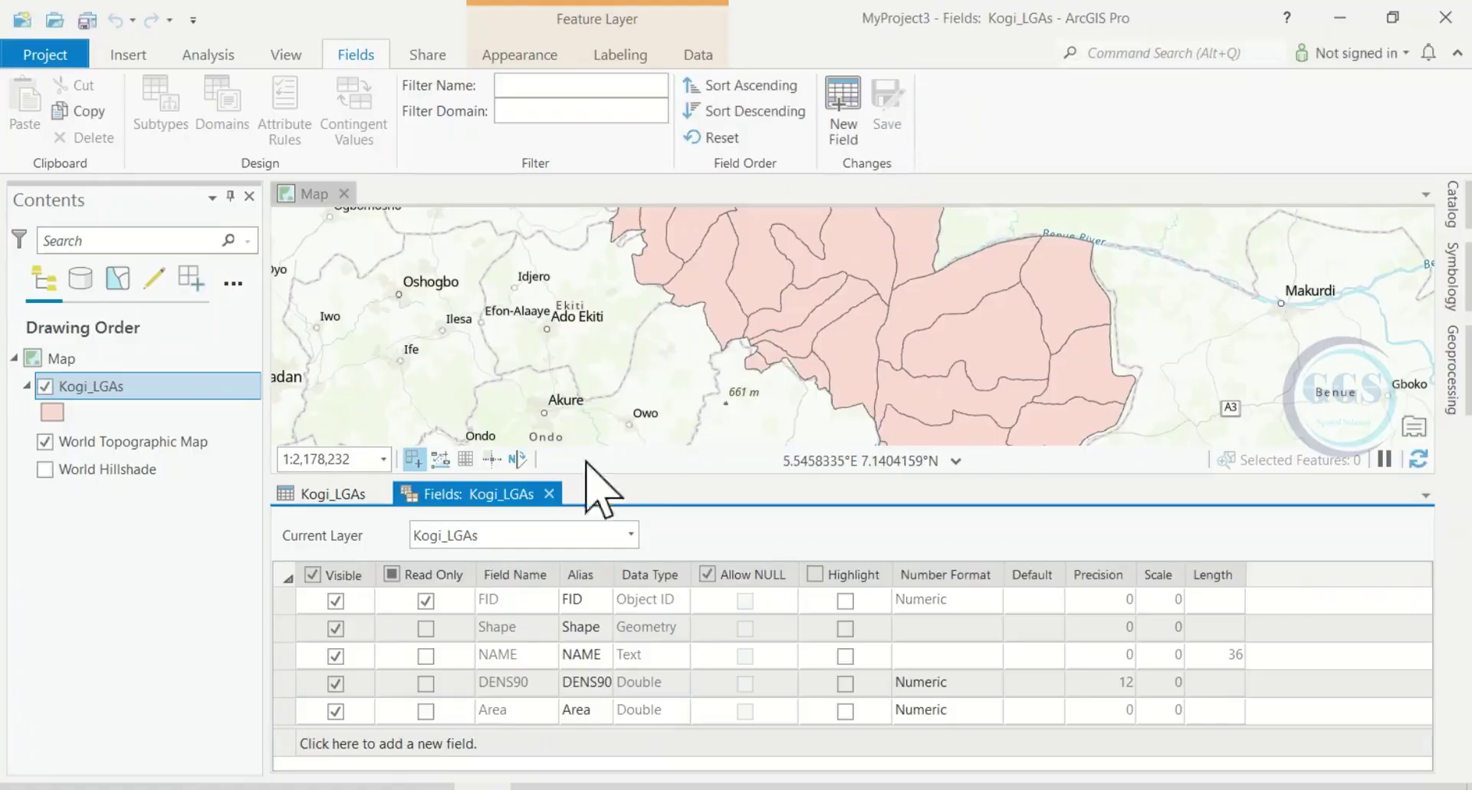
click(549, 494)
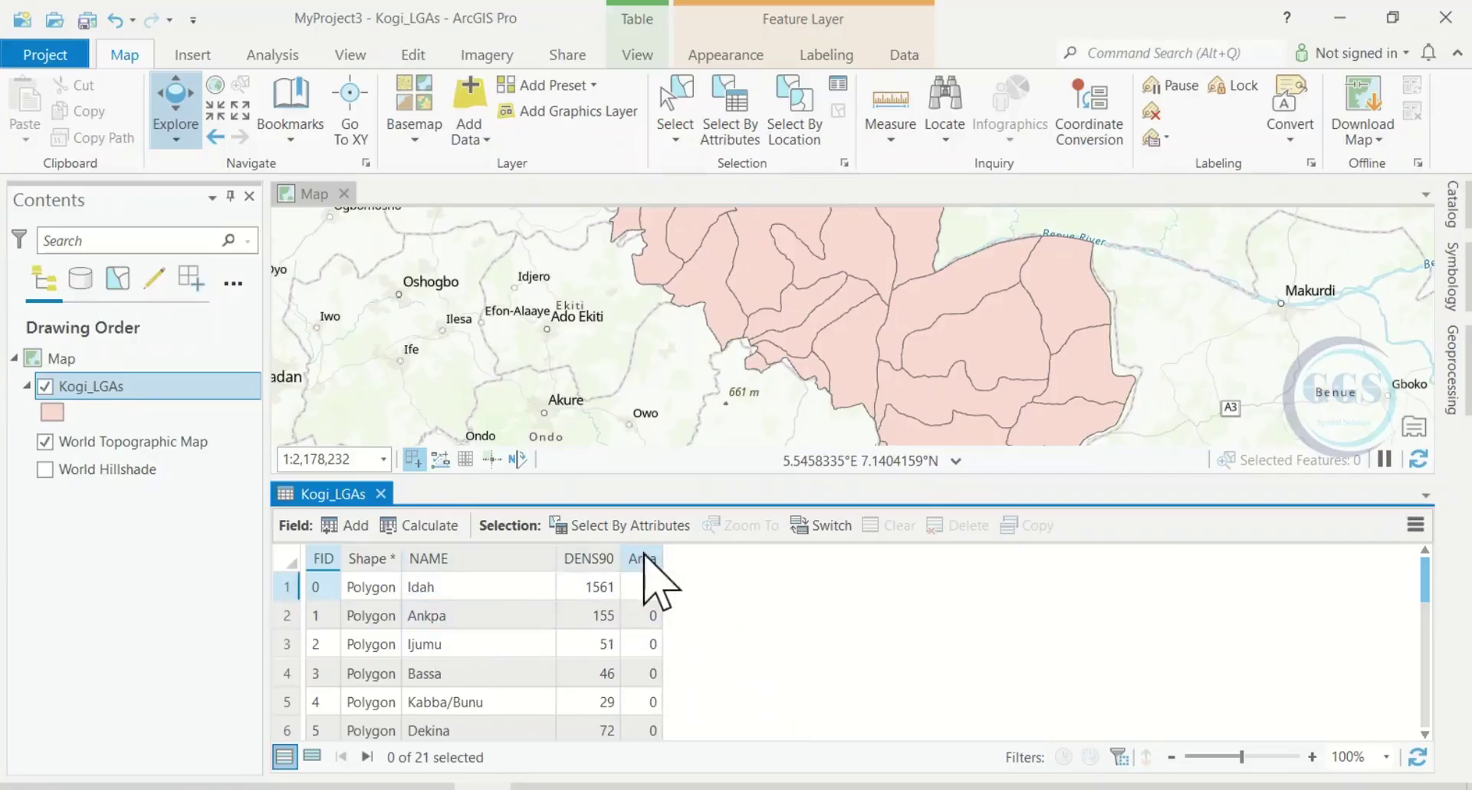
- Start Calculate Geometry on the Area field of Kogi_LGAs with the property Area (geodesic)
mouse_move(644, 559)
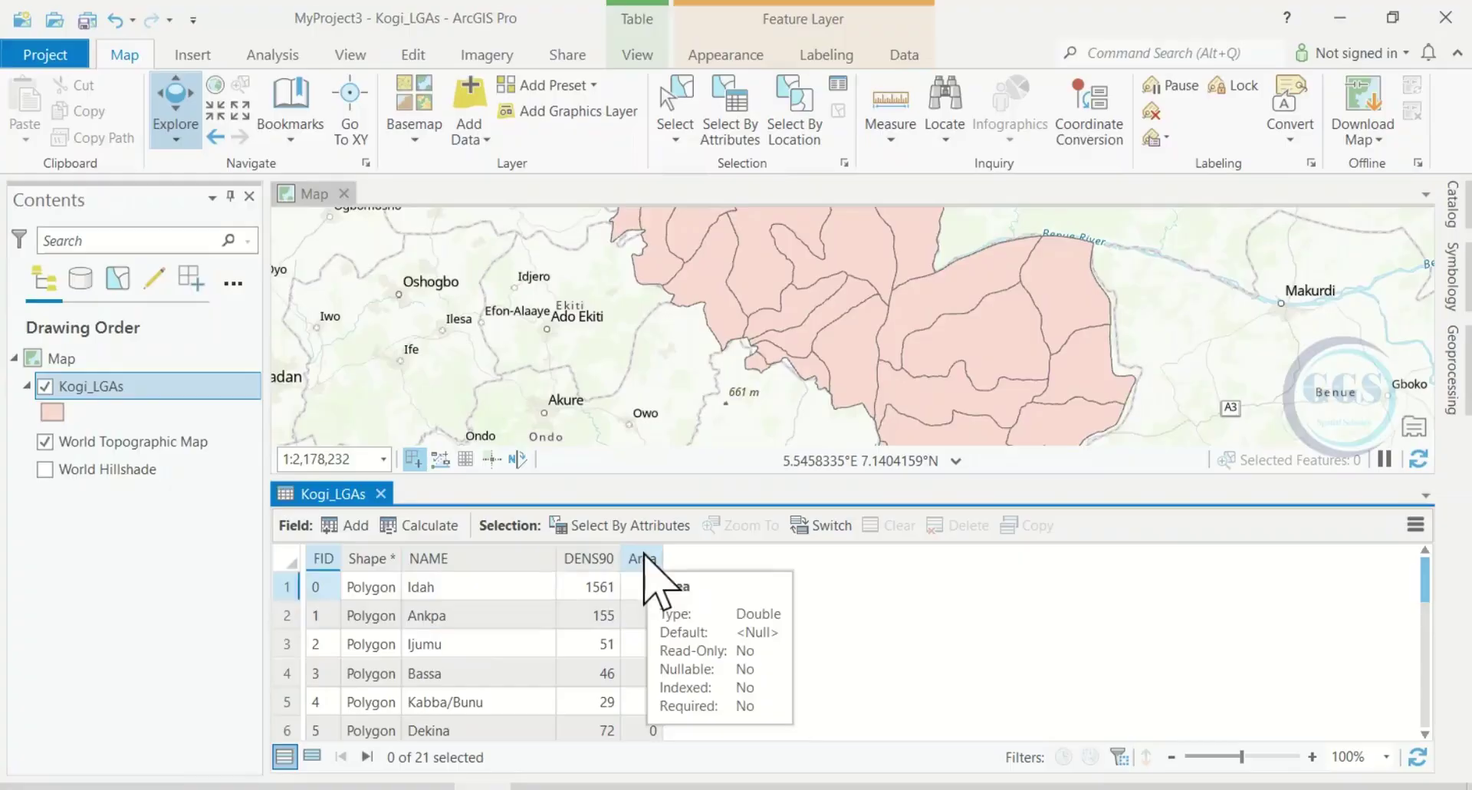
right_click(645, 560)
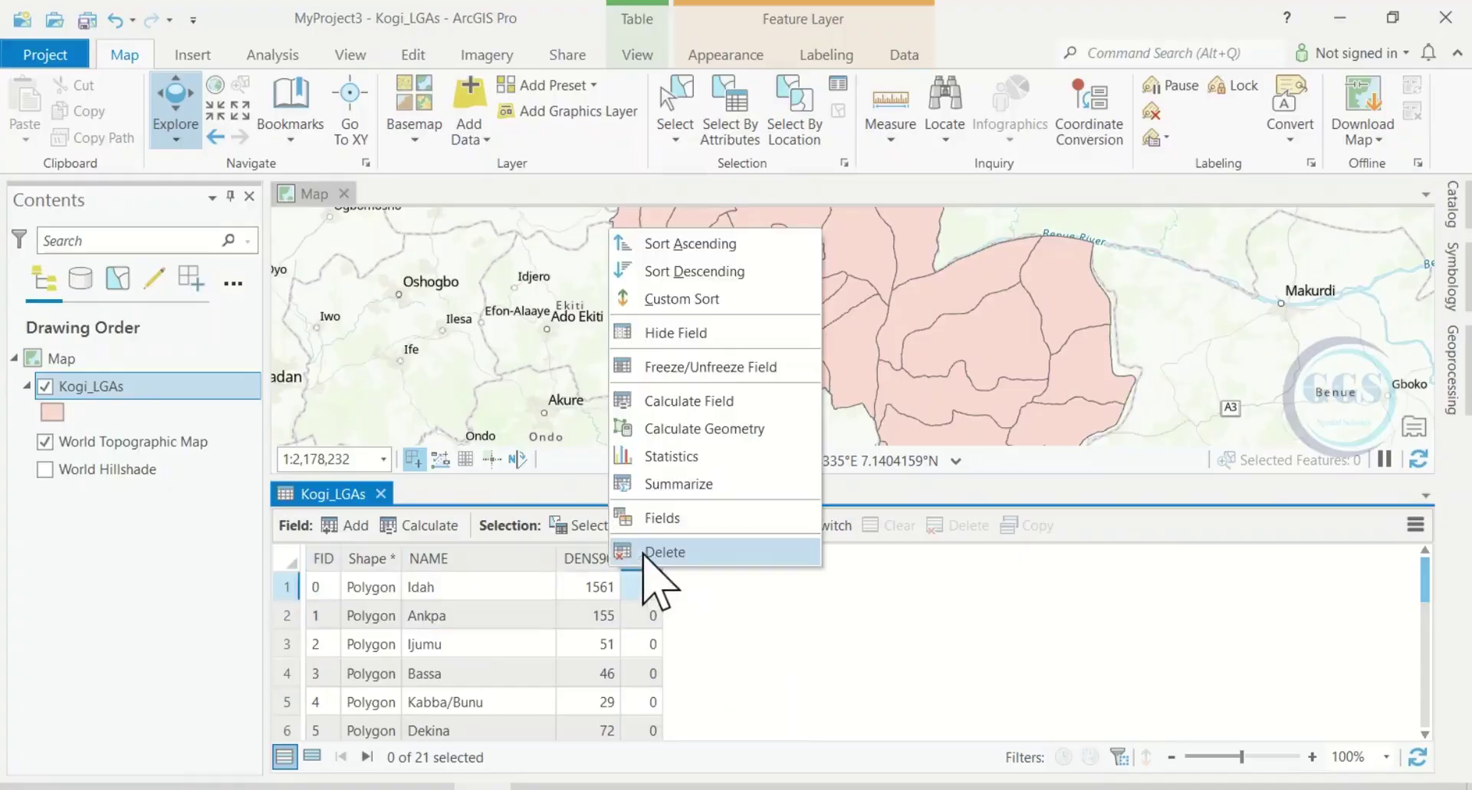
click(679, 430)
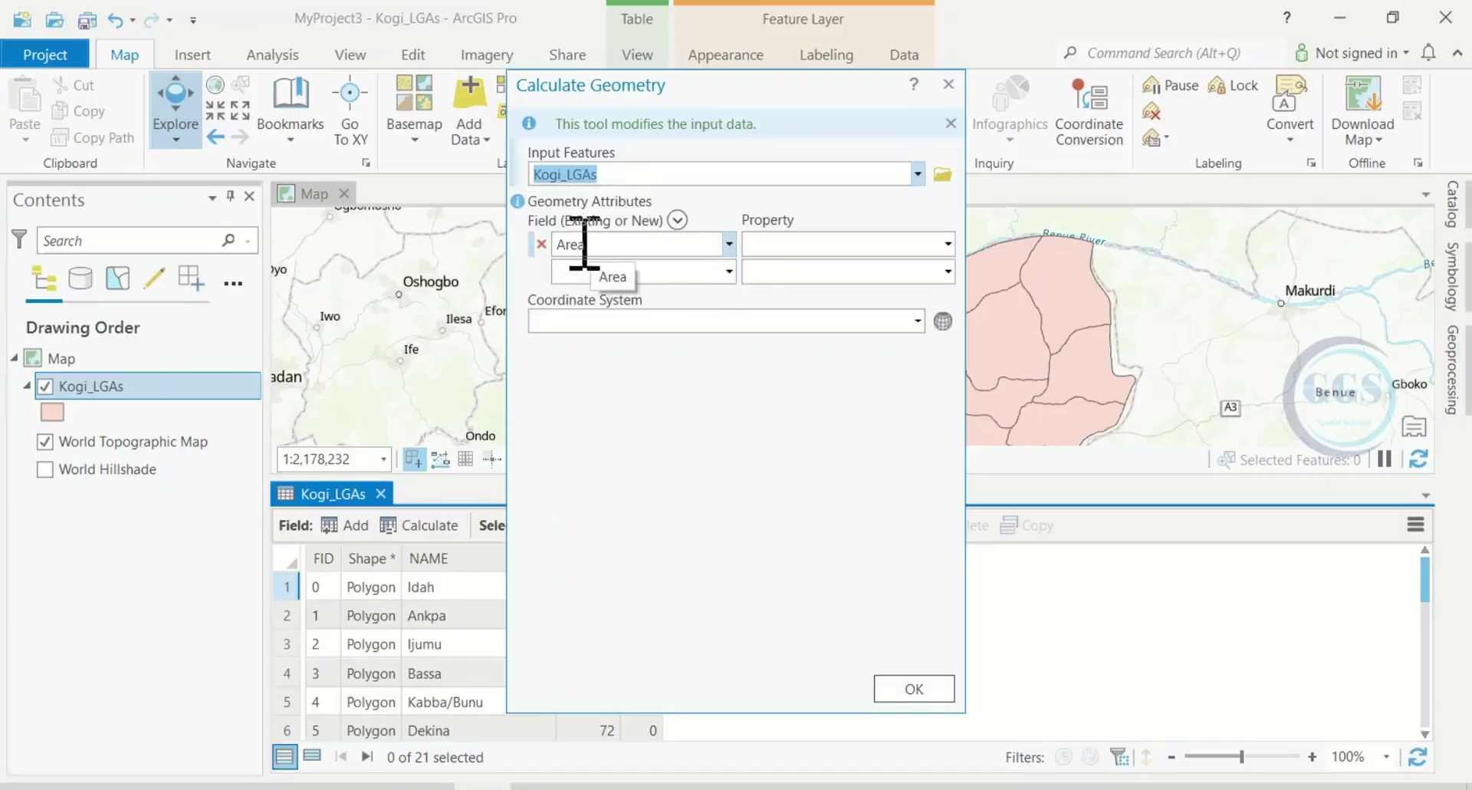
click(729, 245)
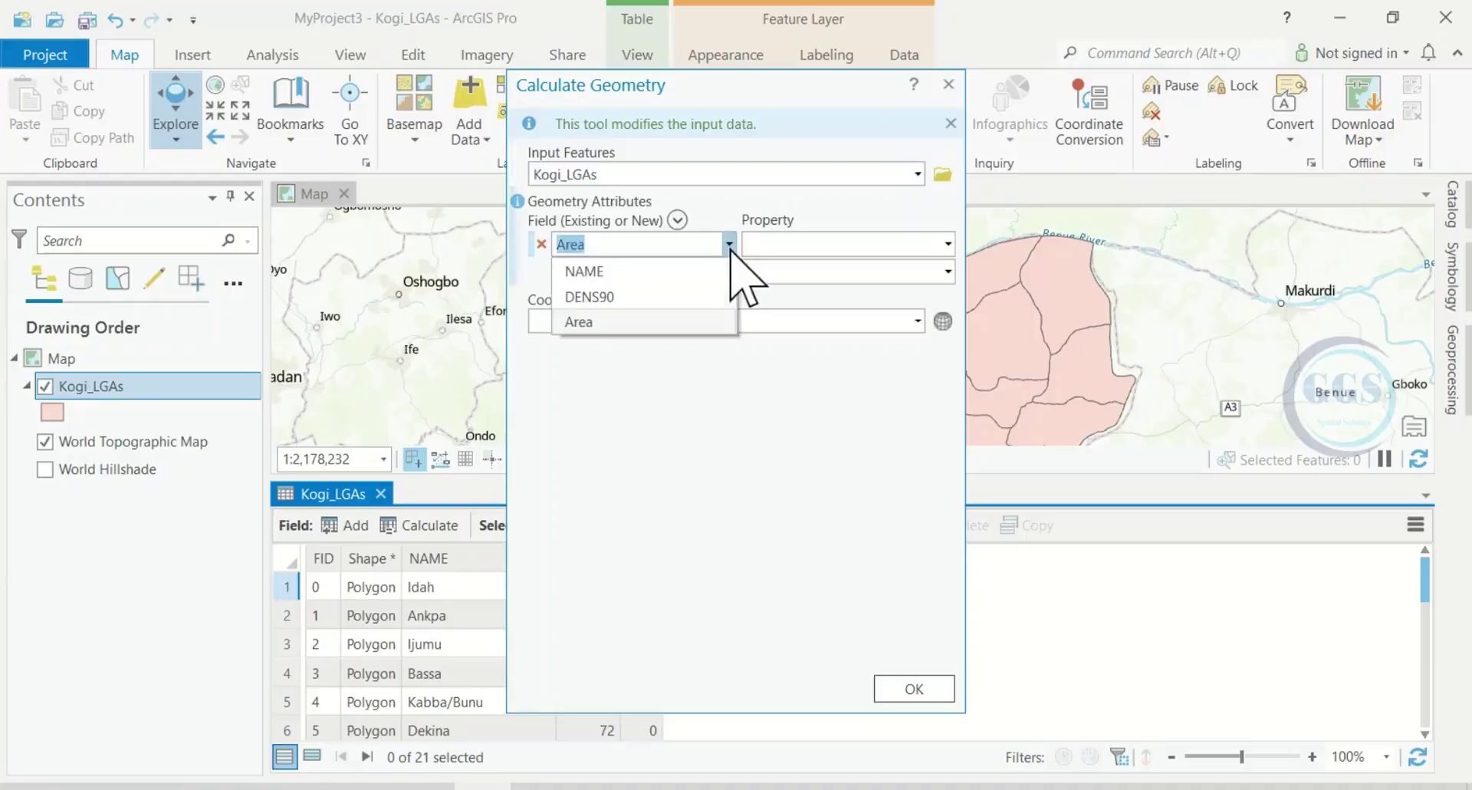
click(595, 322)
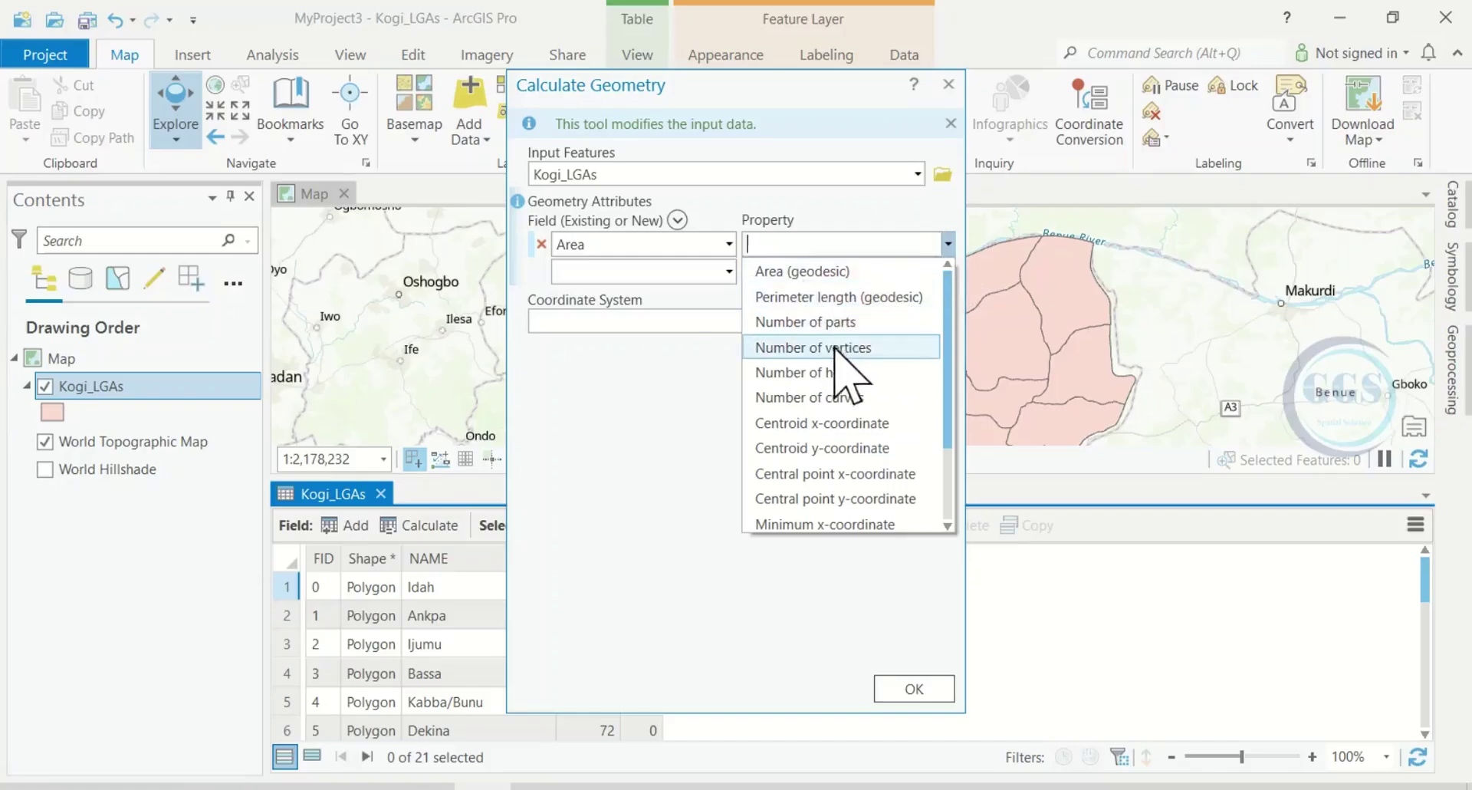
click(789, 273)
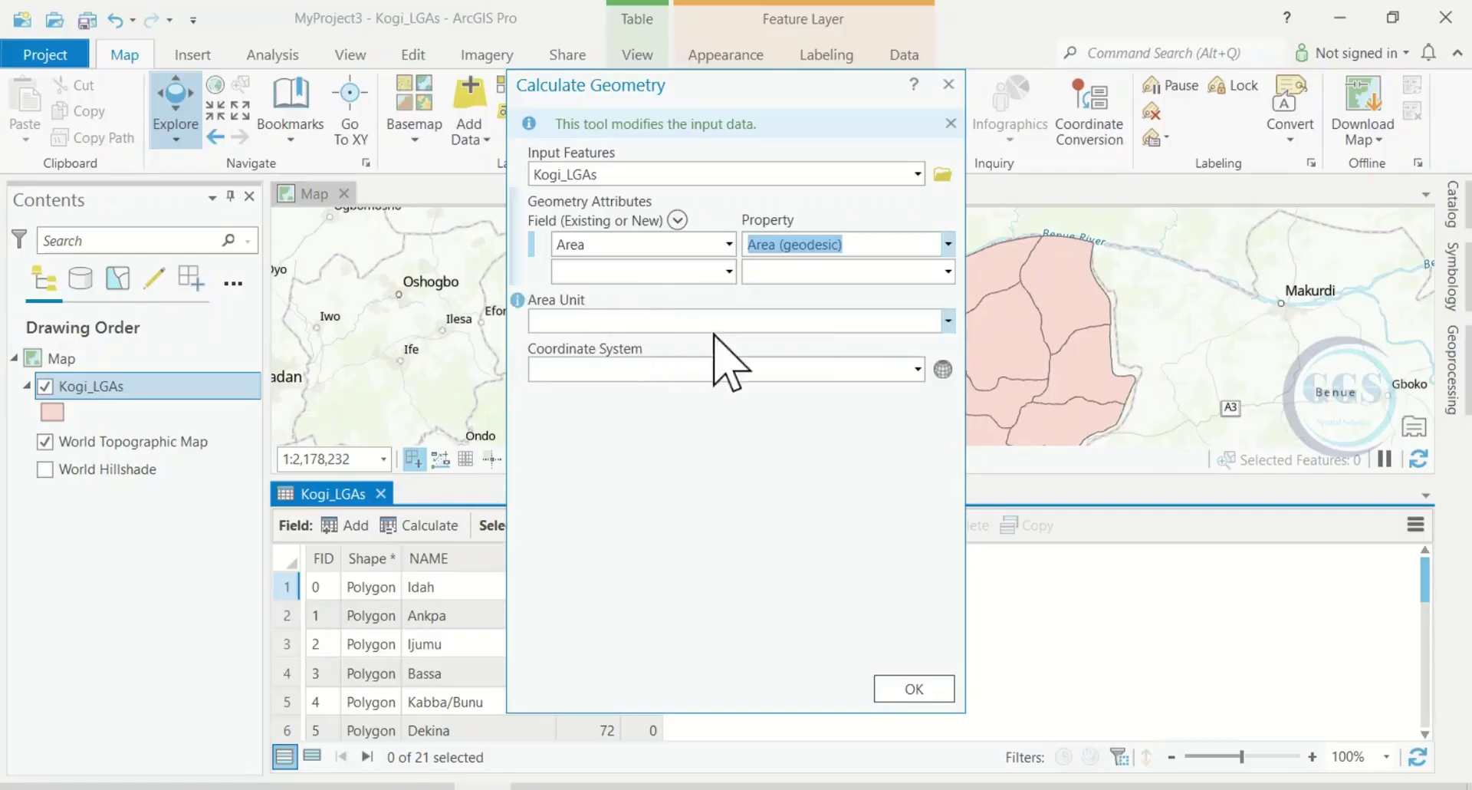
- Set the area unit to Square kilometers, leave the coordinate system blank and run the geometry calculation
click(923, 328)
click(949, 320)
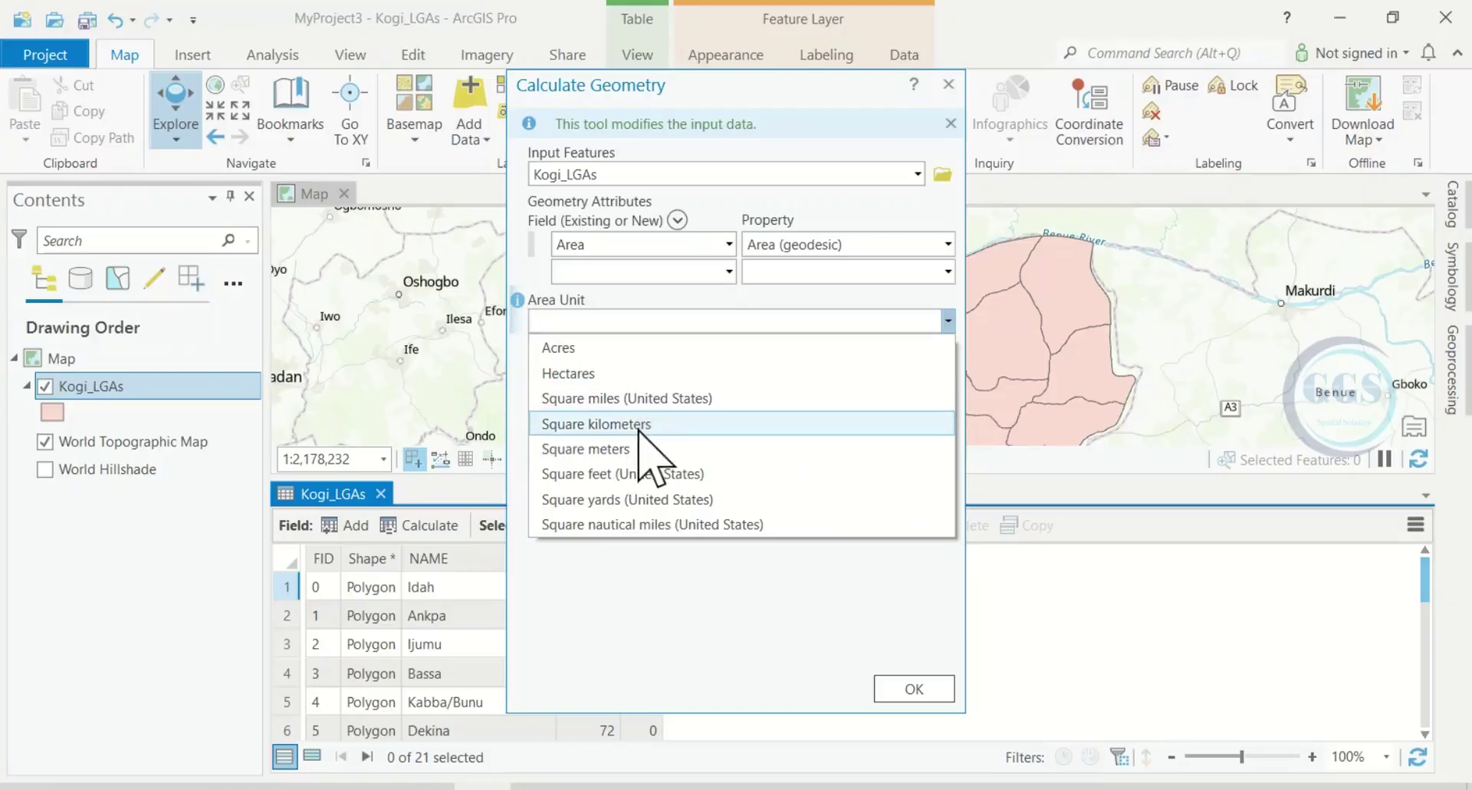
click(614, 429)
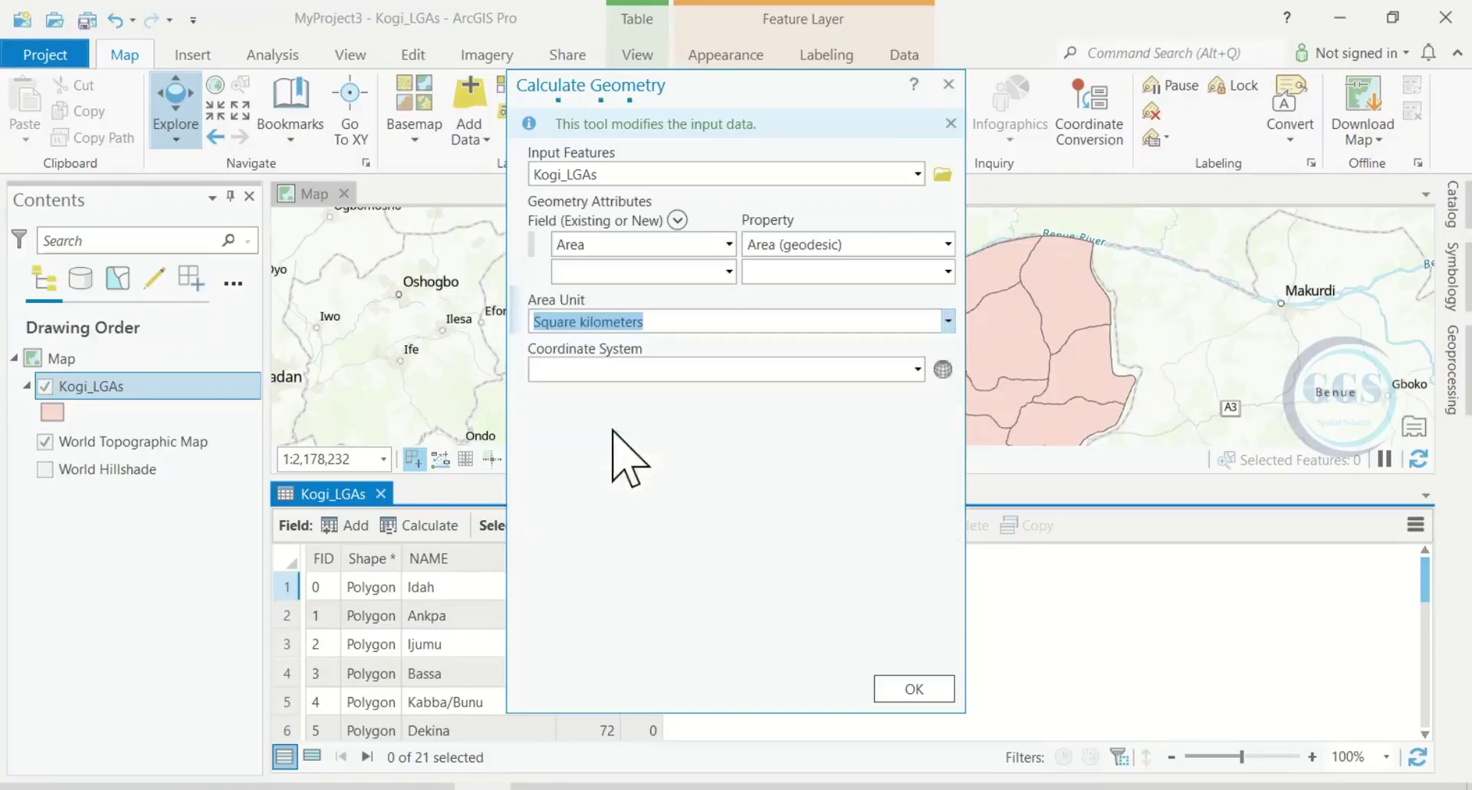
click(918, 370)
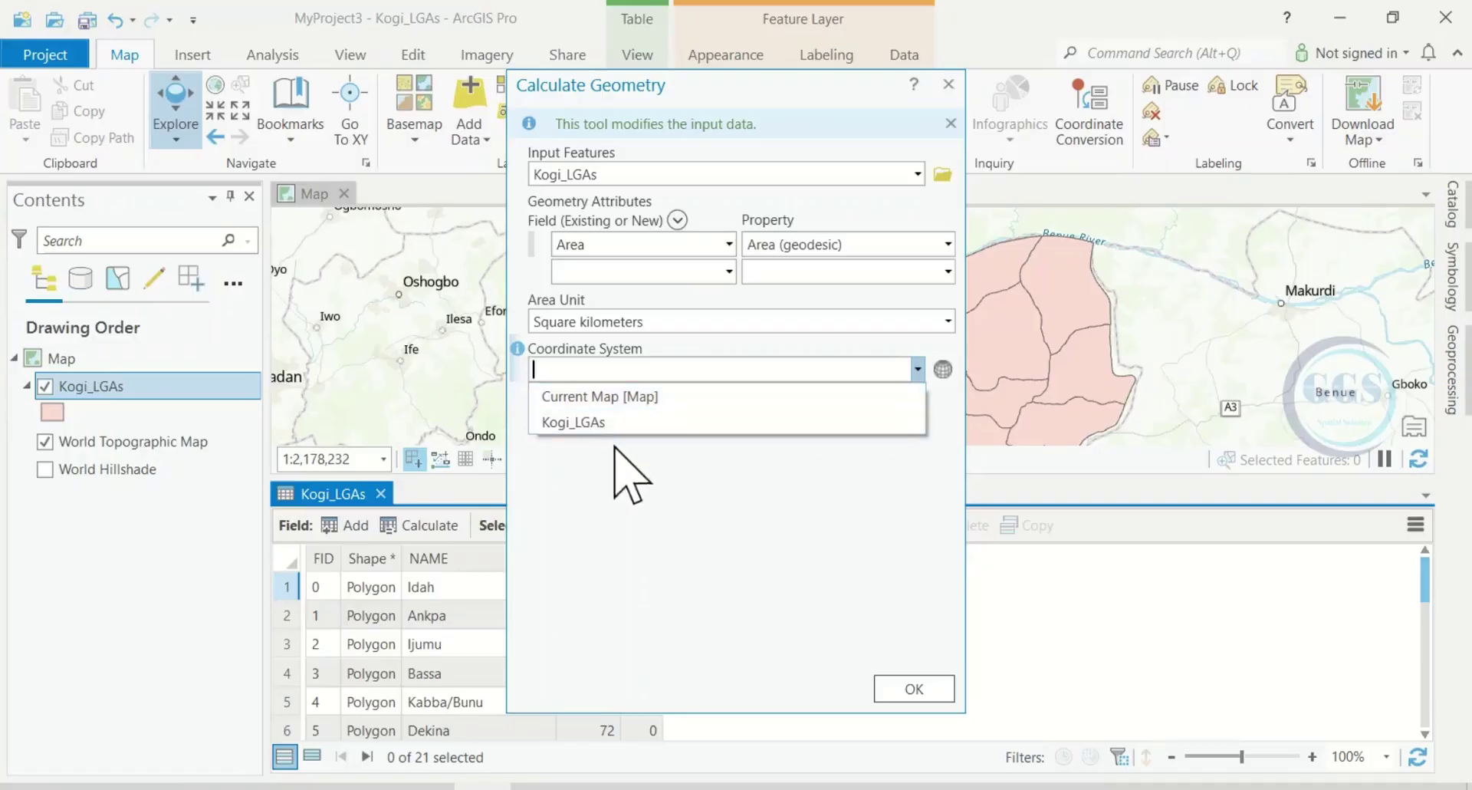
click(706, 478)
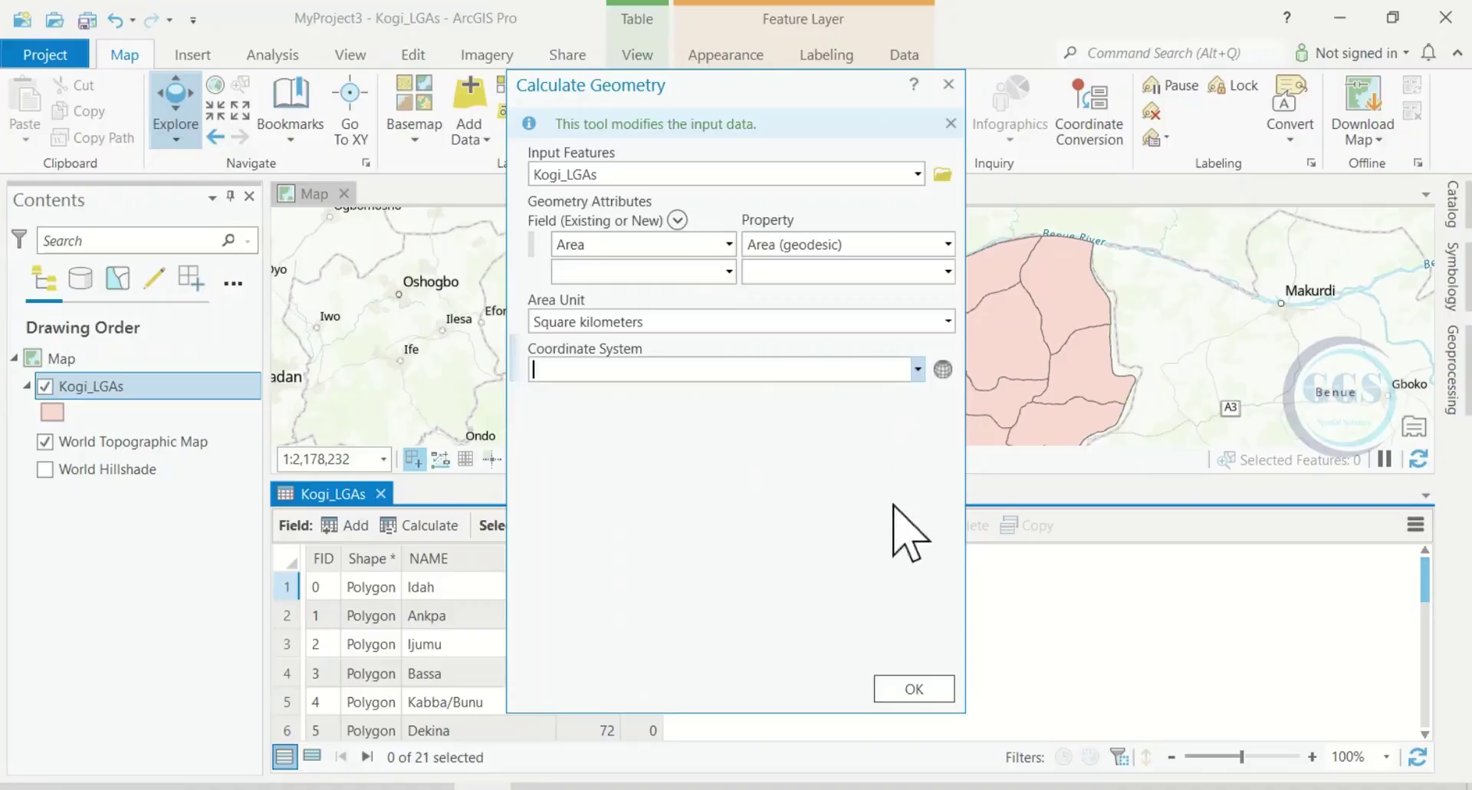
click(912, 690)
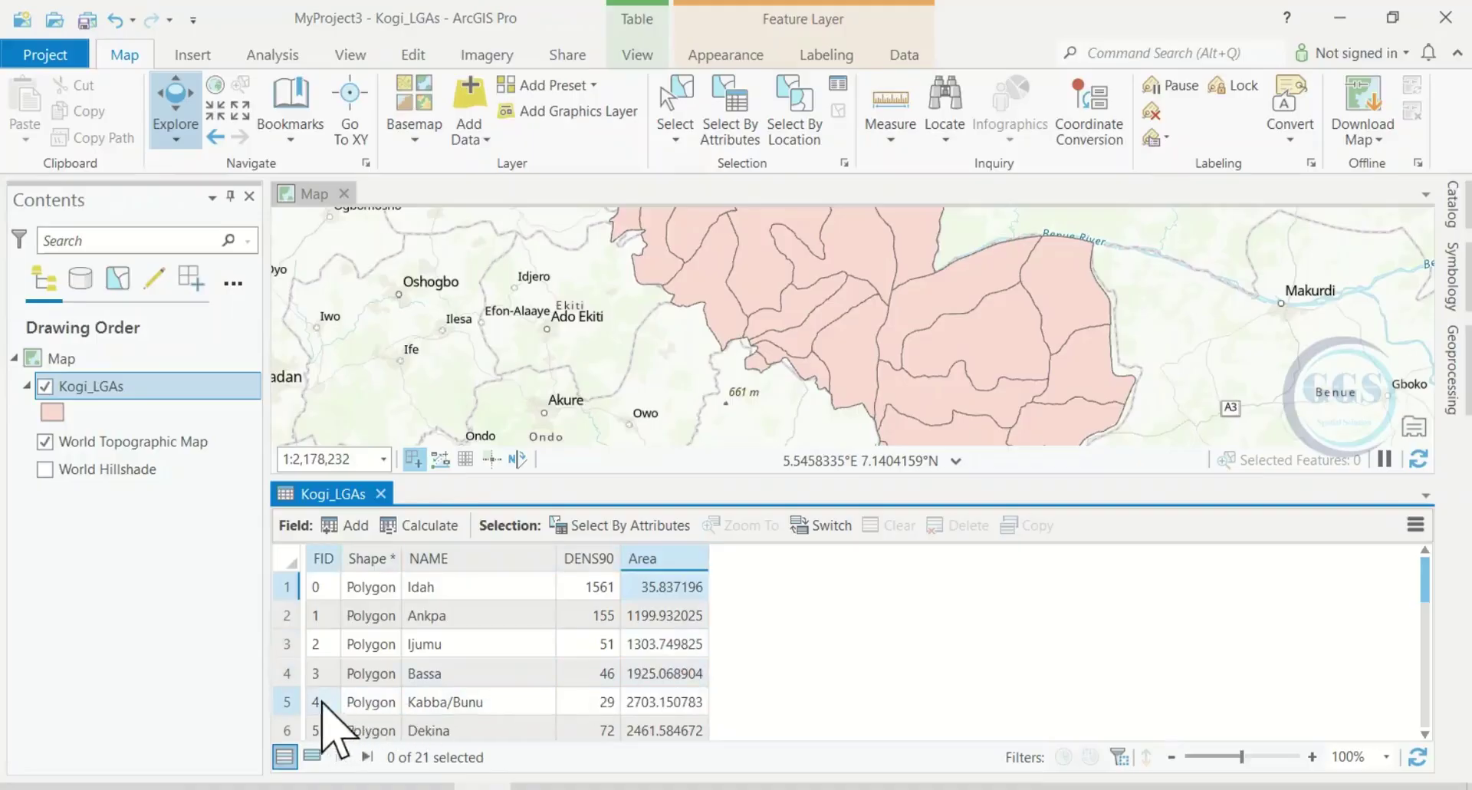
- Select the Kabba/Bunu record to view its polygon on the map, review the Area values, and clear the selection
click(287, 702)
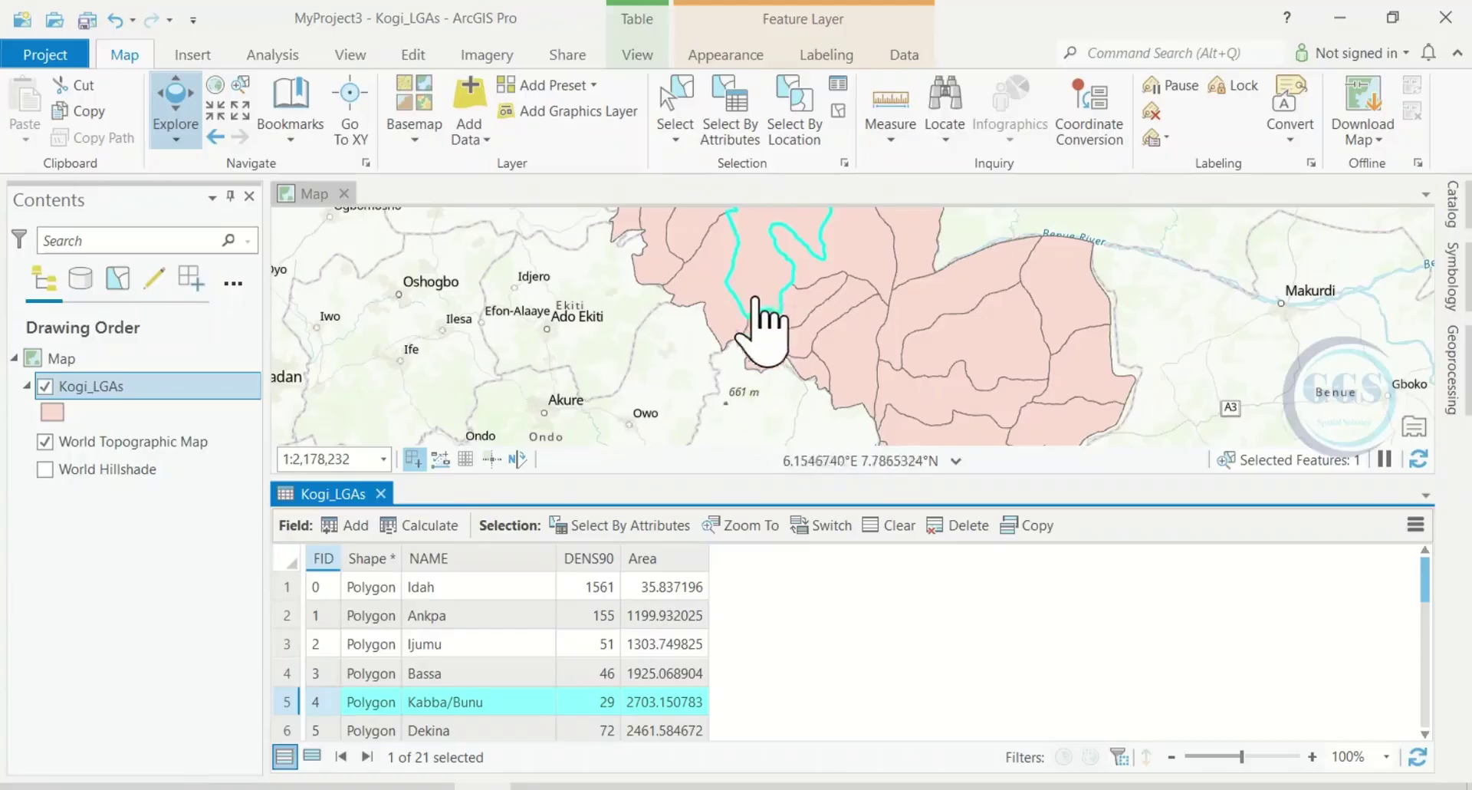
drag(759, 303, 767, 386)
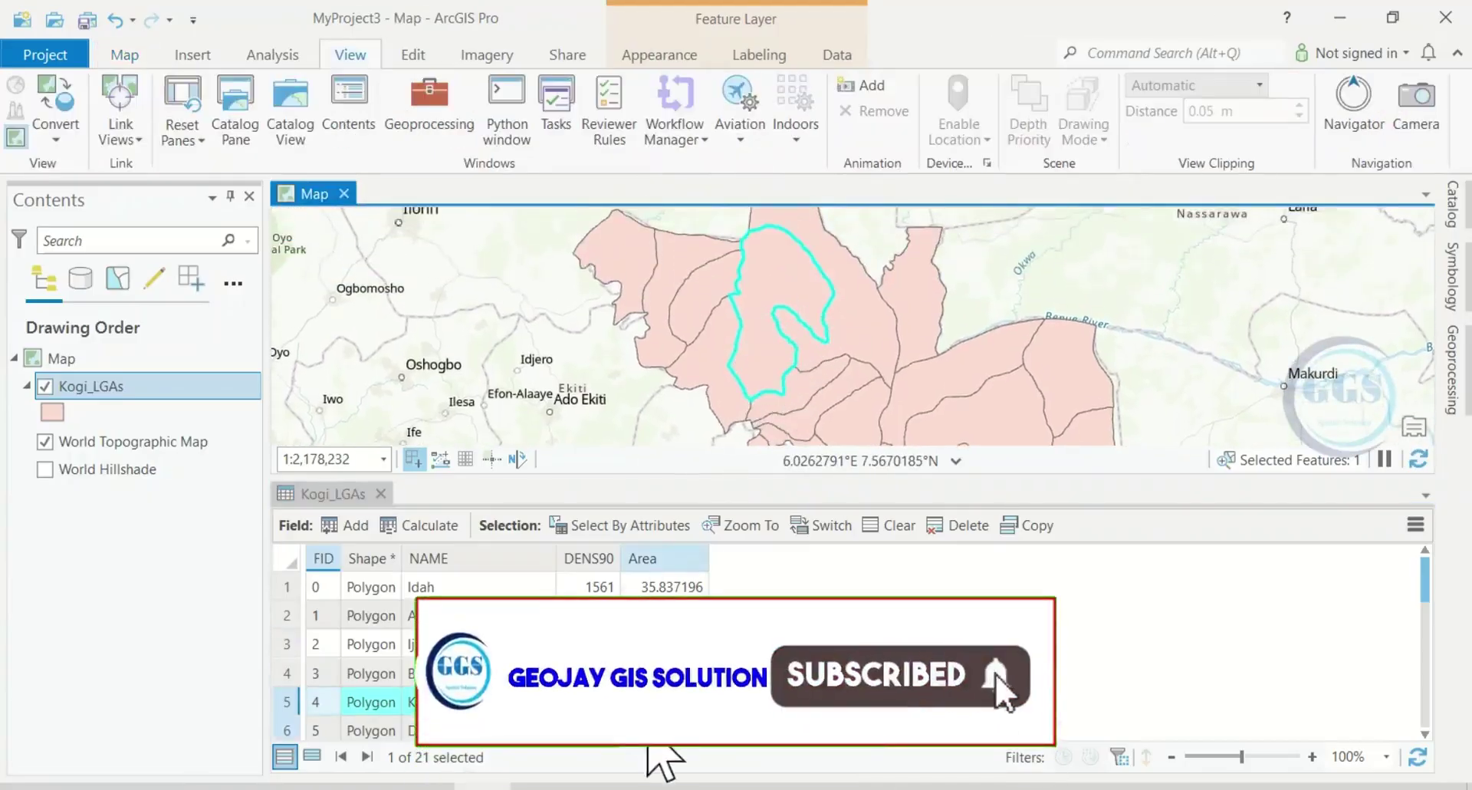
click(672, 582)
scroll(672, 583, down, 2)
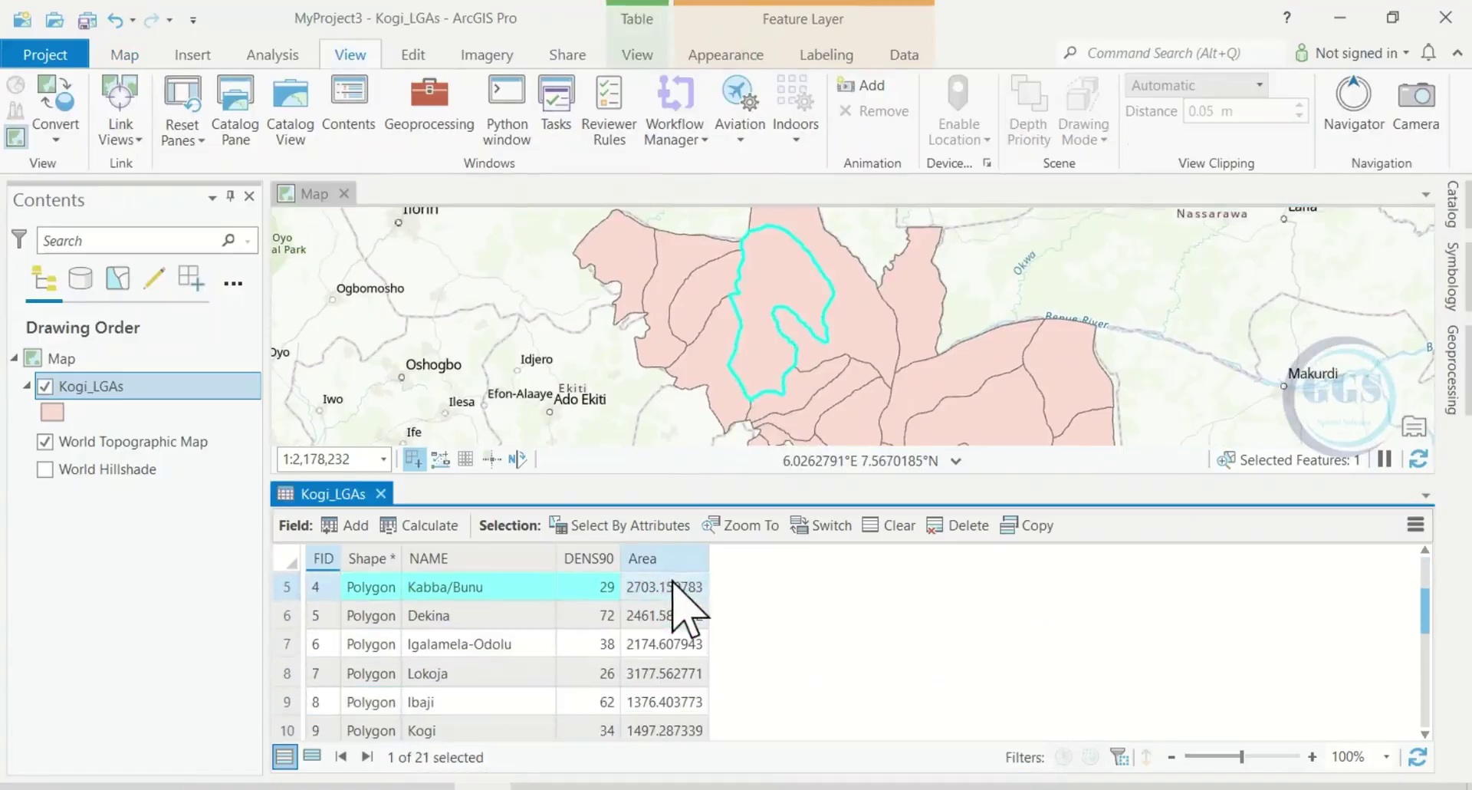
scroll(672, 587, down, 1)
scroll(673, 606, up, 3)
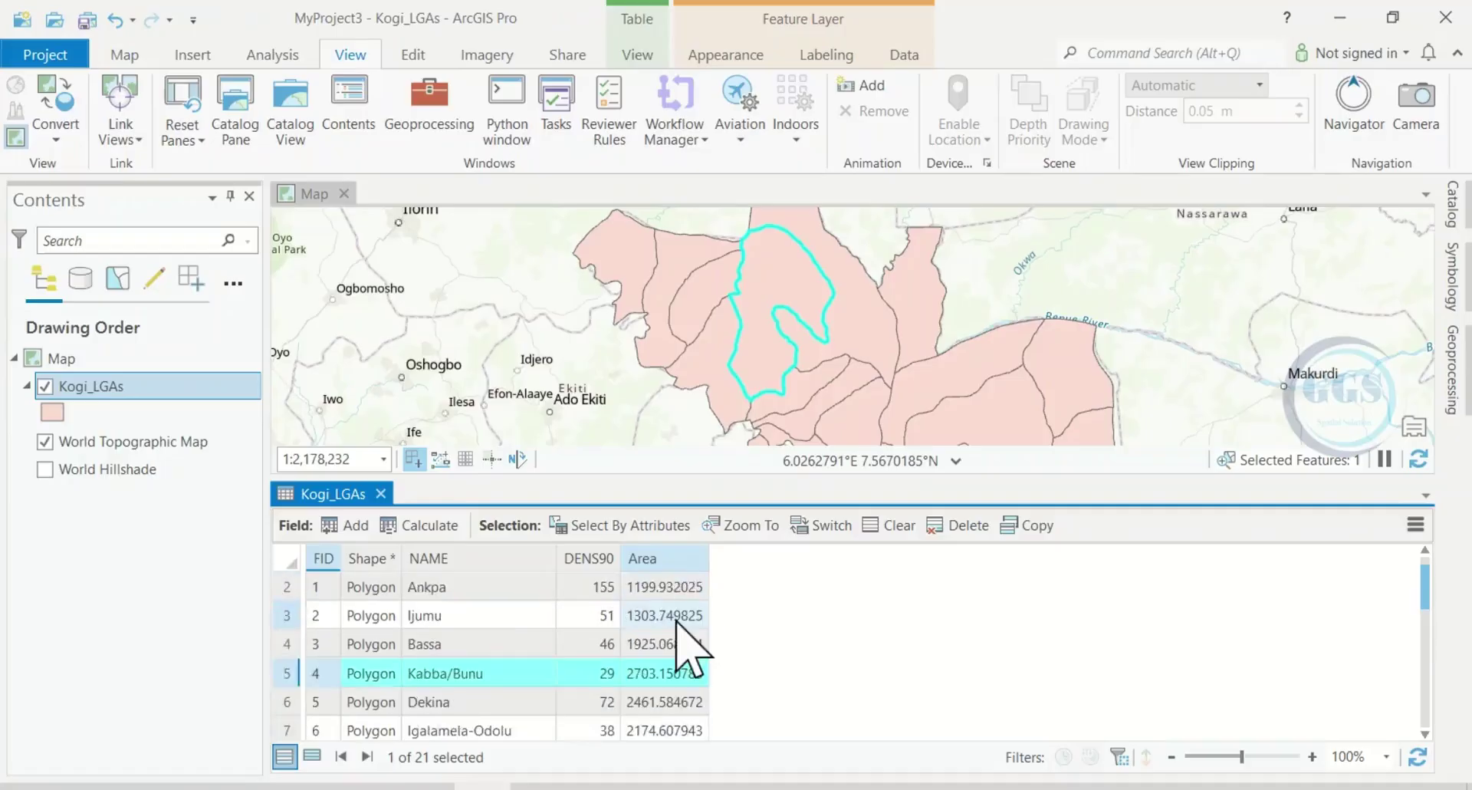
click(885, 527)
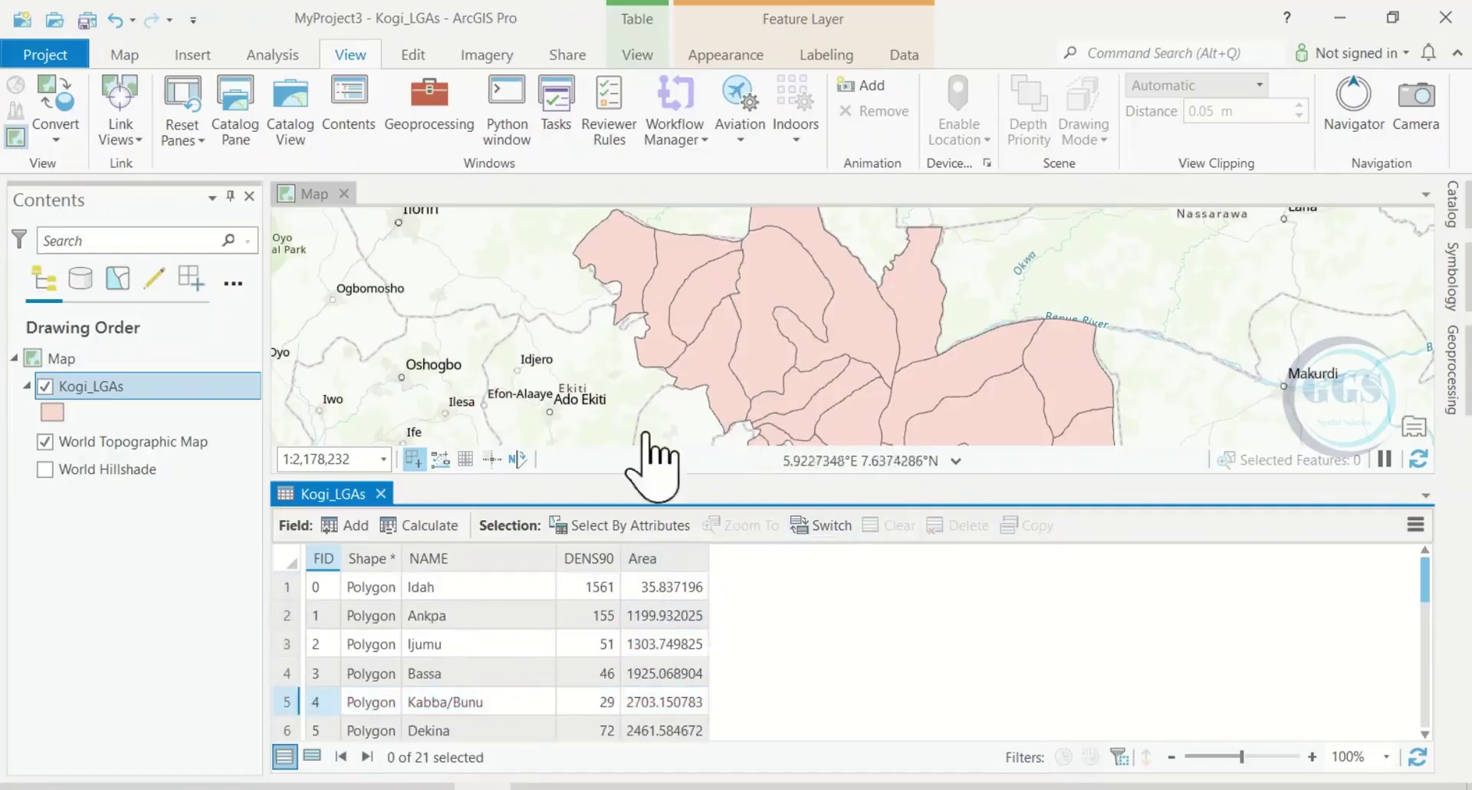